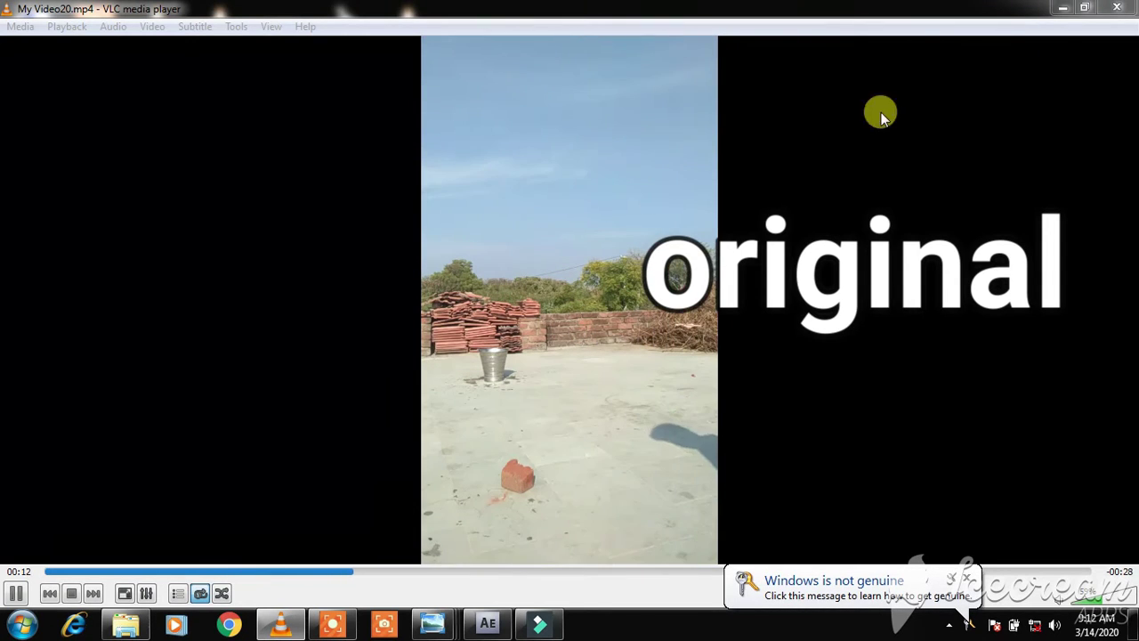
# Skim through the original clip My Video20.mp4 in the media player, and close the player.
pyautogui.click(653, 572)
pyautogui.moveTo(698, 578); pyautogui.dragTo(811, 574)
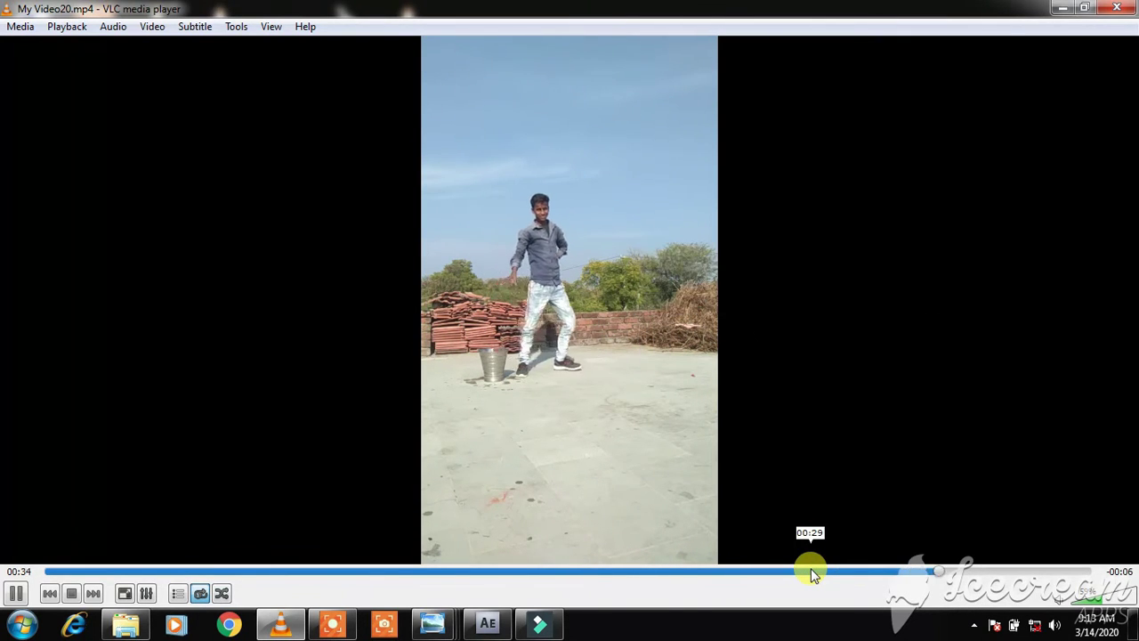
pyautogui.click(1112, 9)
# Create a composition from the My Video20.mp4 footage and split its layer at 0;00;07;29.
pyautogui.moveTo(201, 156); pyautogui.dragTo(60, 384)
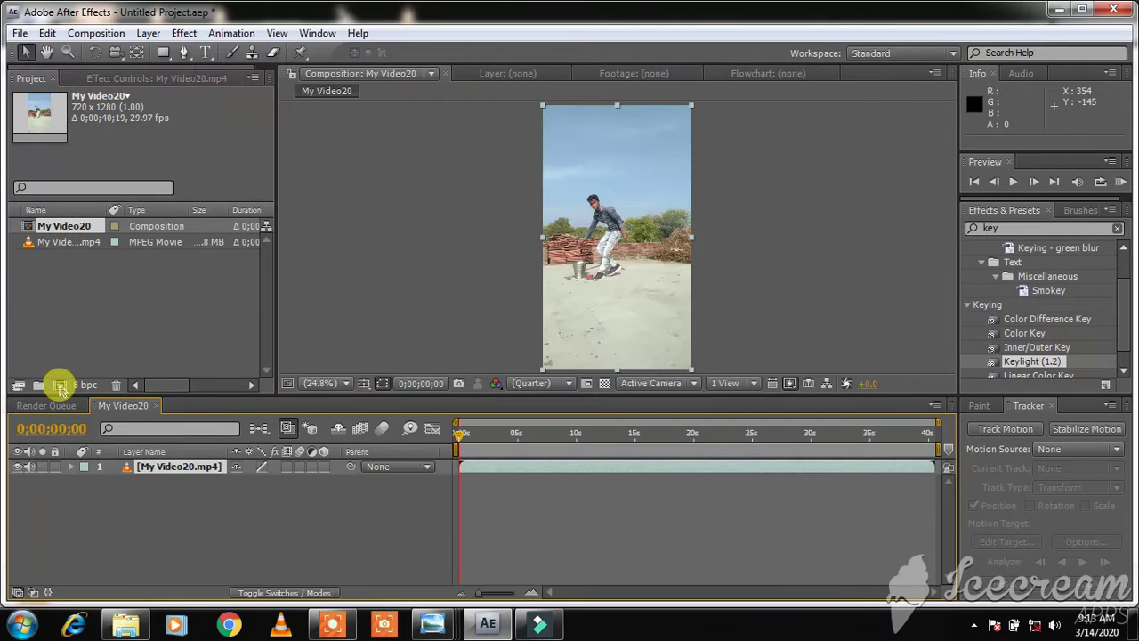
pyautogui.moveTo(455, 434); pyautogui.dragTo(552, 434)
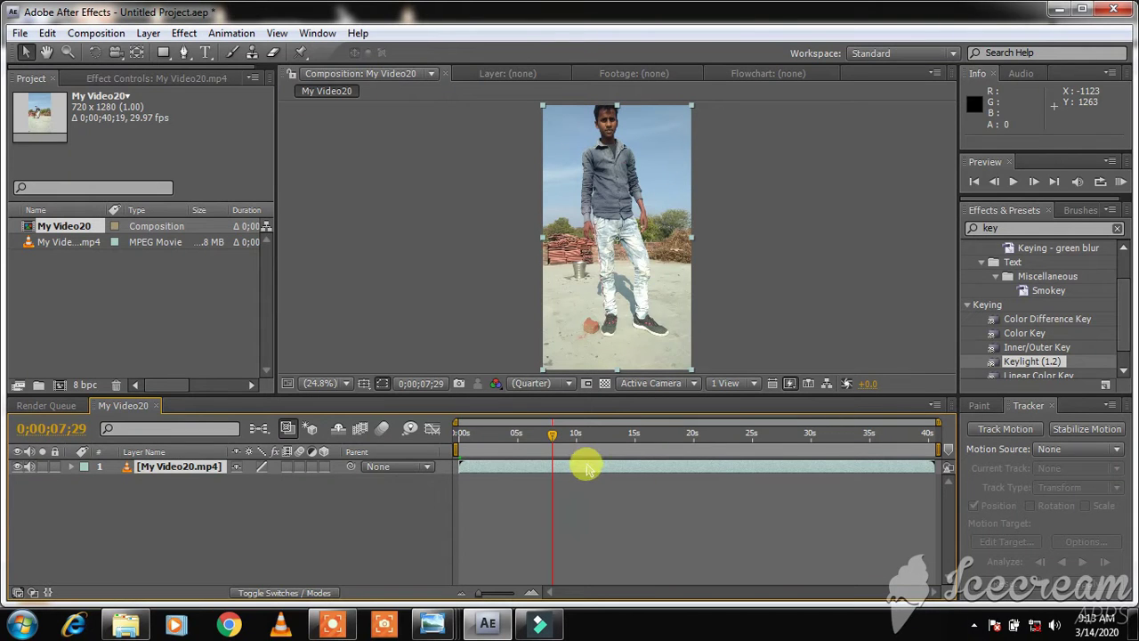
pyautogui.click(47, 33)
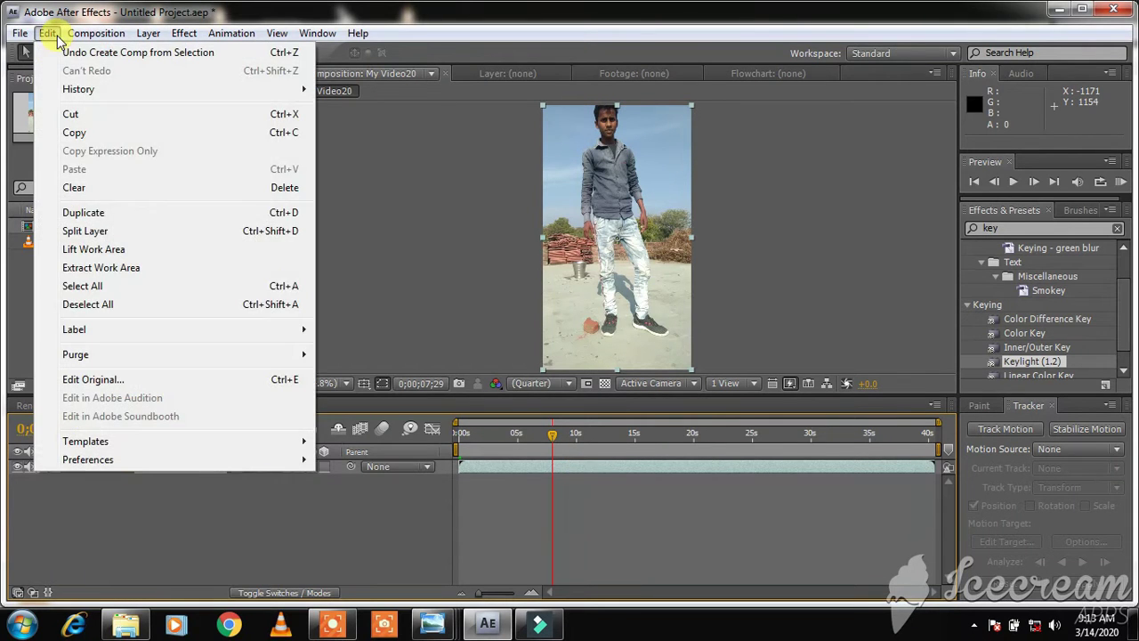
pyautogui.click(118, 231)
# Split the second part of the My Video20.mp4 layer again at 0;00;30;29.
pyautogui.moveTo(552, 434); pyautogui.dragTo(823, 440)
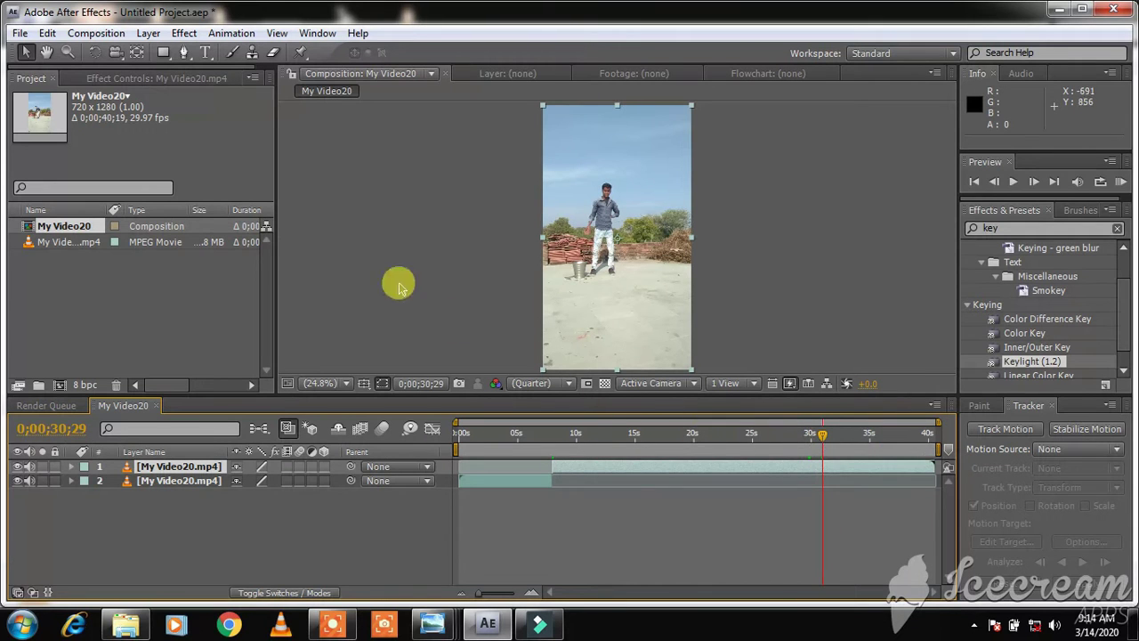
pyautogui.click(47, 34)
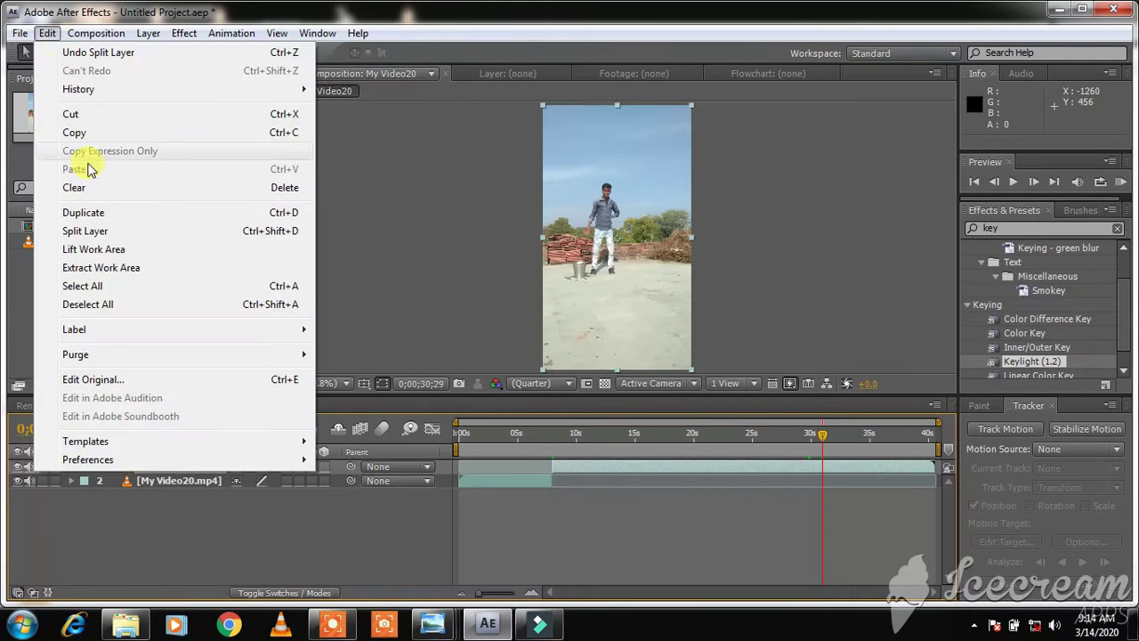
pyautogui.click(211, 242)
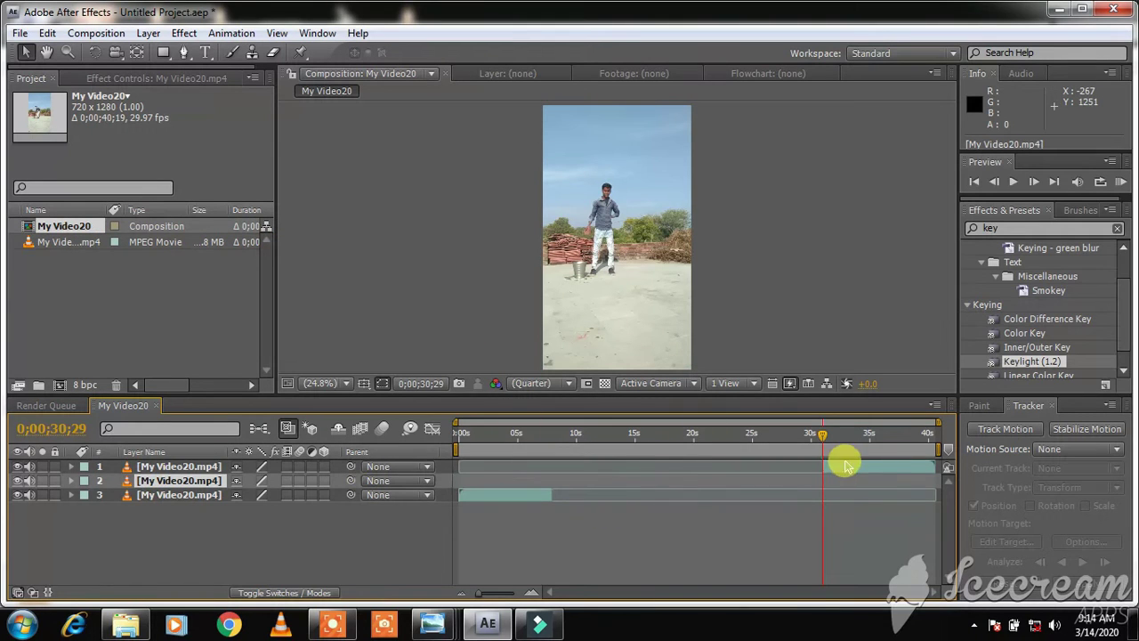
# Move the last clip segment to the start of the timeline and preview it from 0;00;00;00.
pyautogui.moveTo(841, 465); pyautogui.dragTo(485, 532)
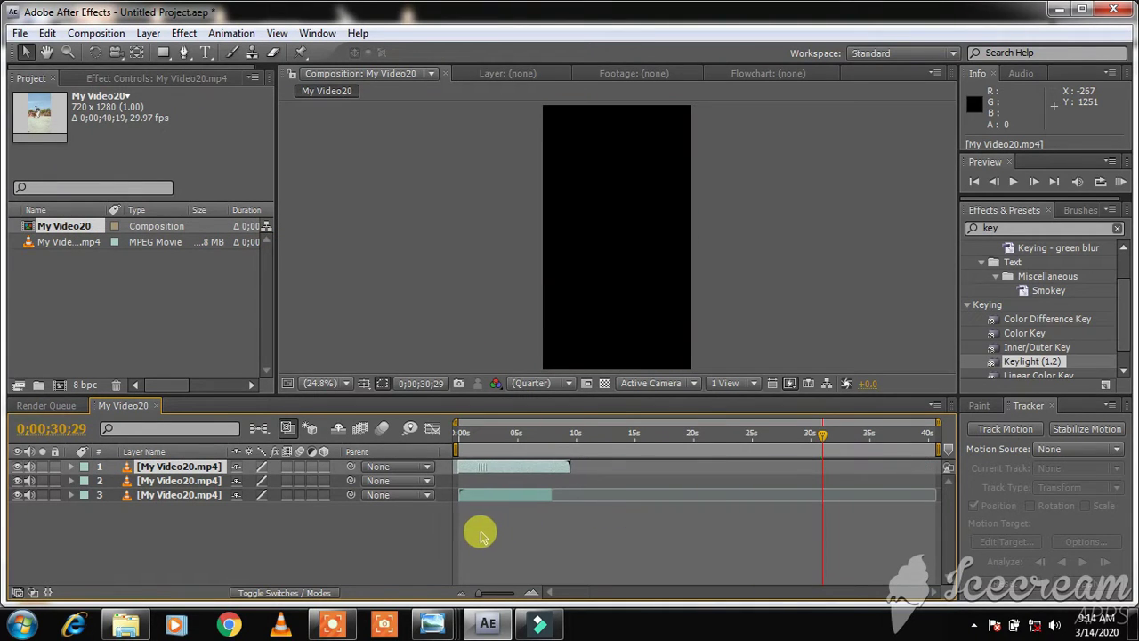
pyautogui.moveTo(820, 432); pyautogui.dragTo(475, 483)
pyautogui.press('space')
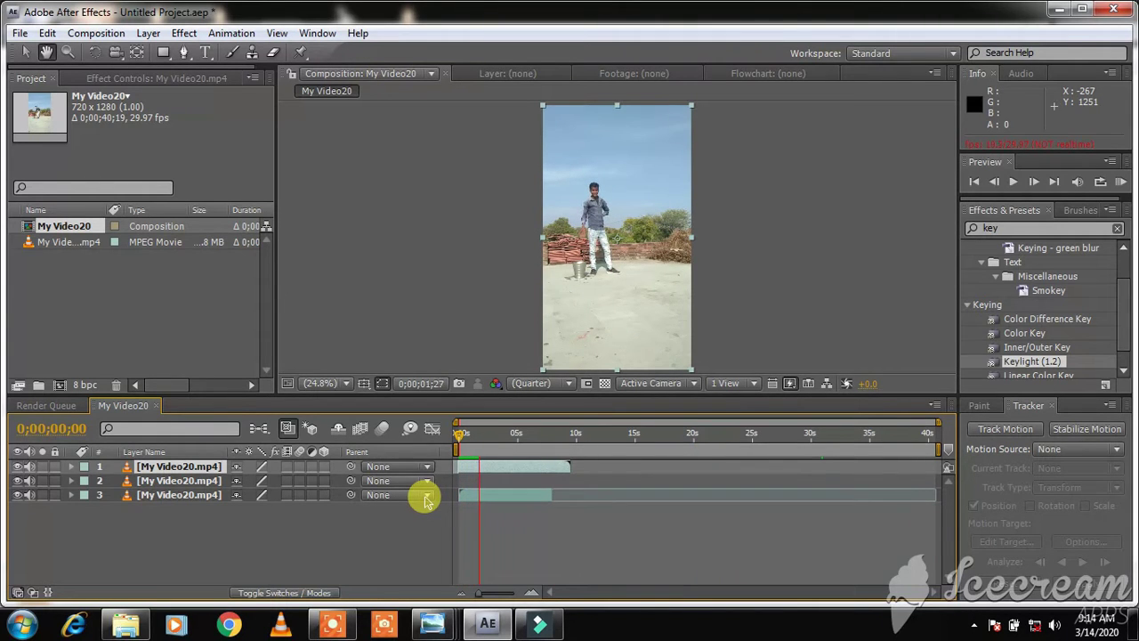
# Lower the top layer's opacity to 33% and preview how its action overlaps the clip beneath from 0;00;04;08.
pyautogui.click(71, 467)
pyautogui.click(85, 482)
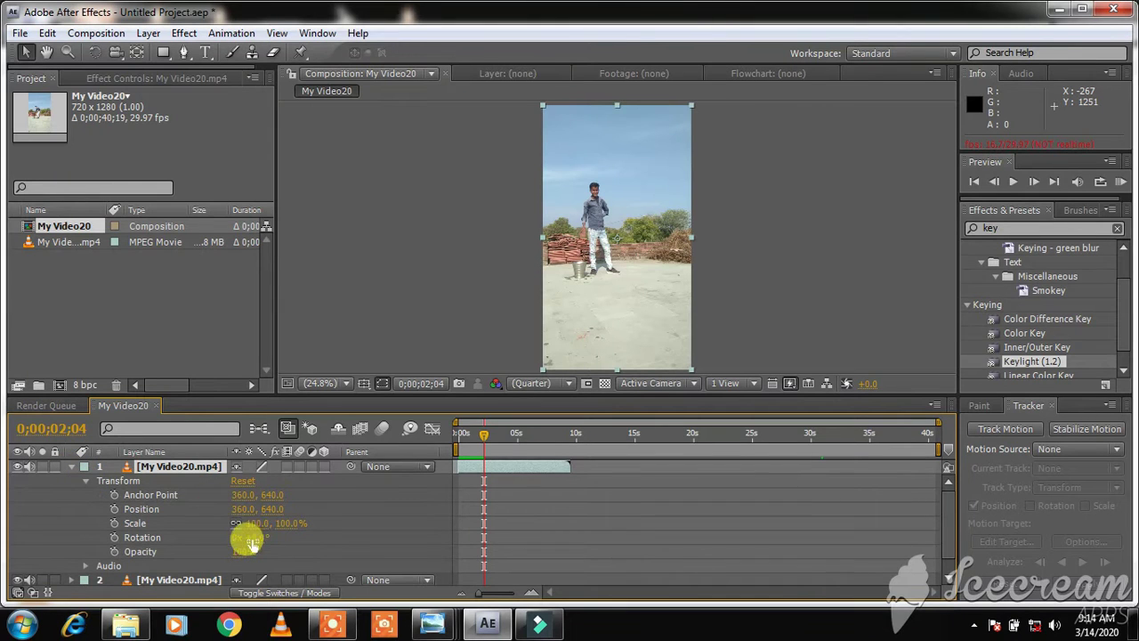
pyautogui.moveTo(236, 551); pyautogui.dragTo(198, 551)
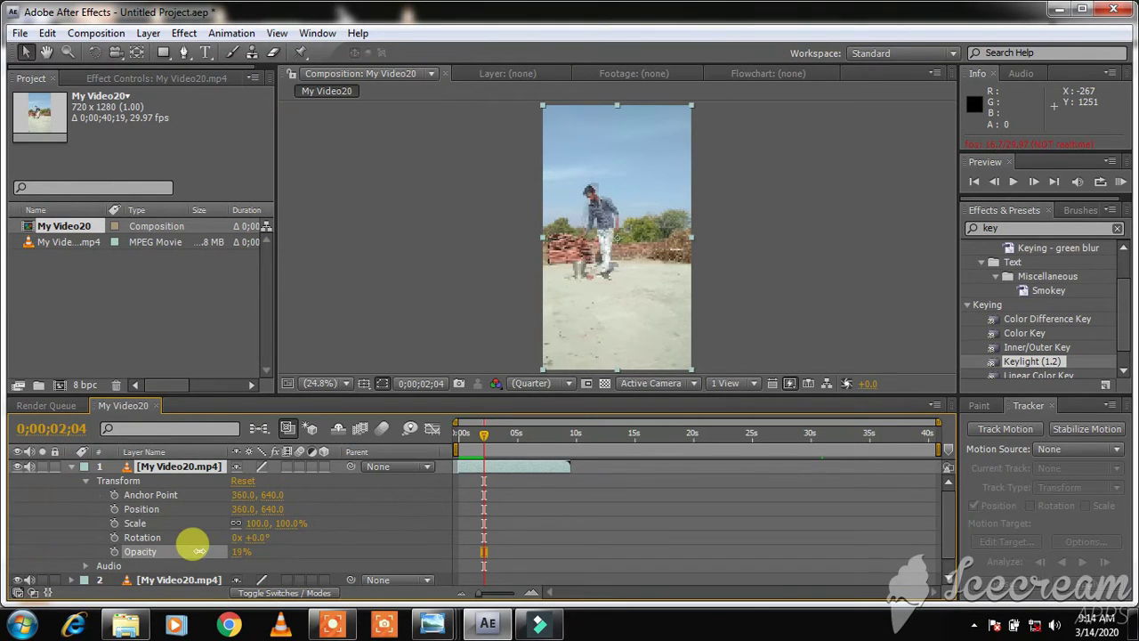
pyautogui.moveTo(483, 433); pyautogui.dragTo(511, 442)
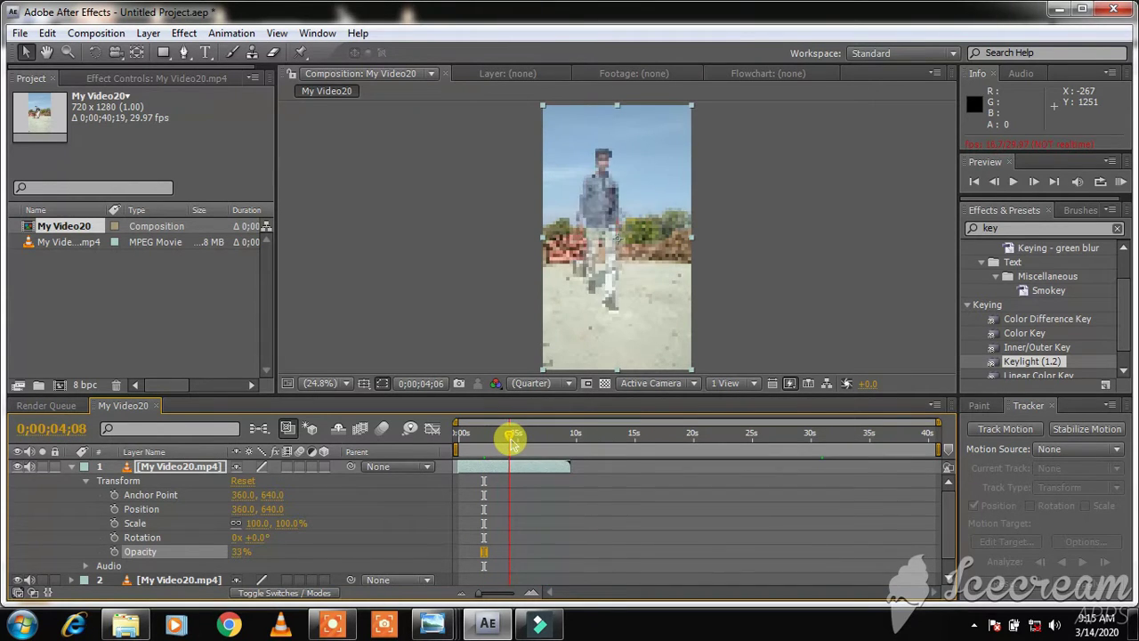
pyautogui.press('h')
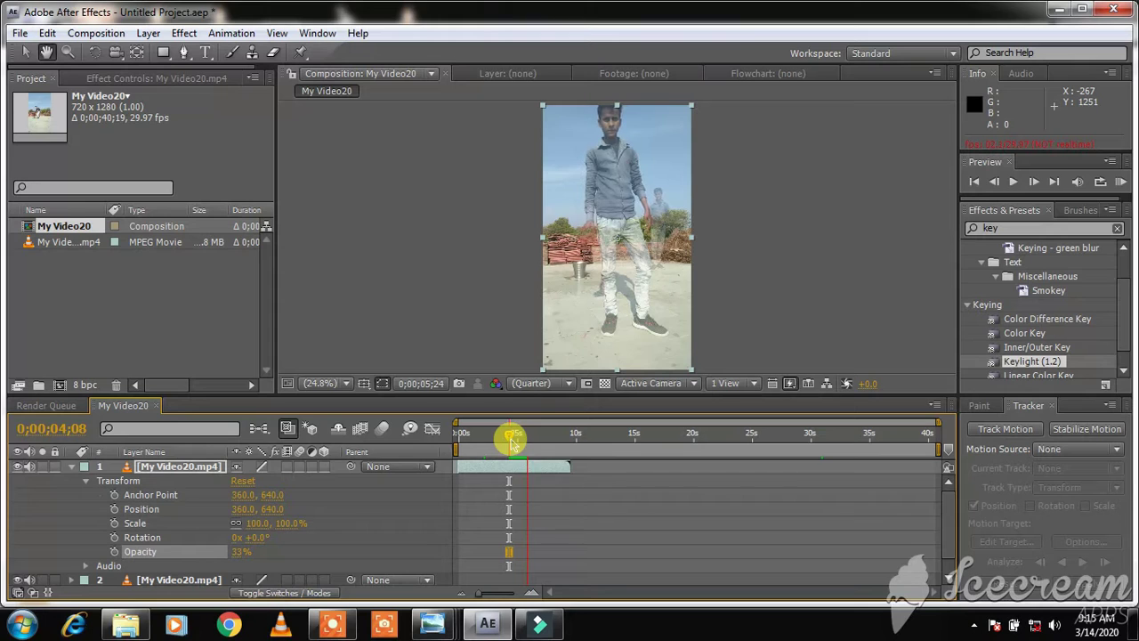
pyautogui.press('space')
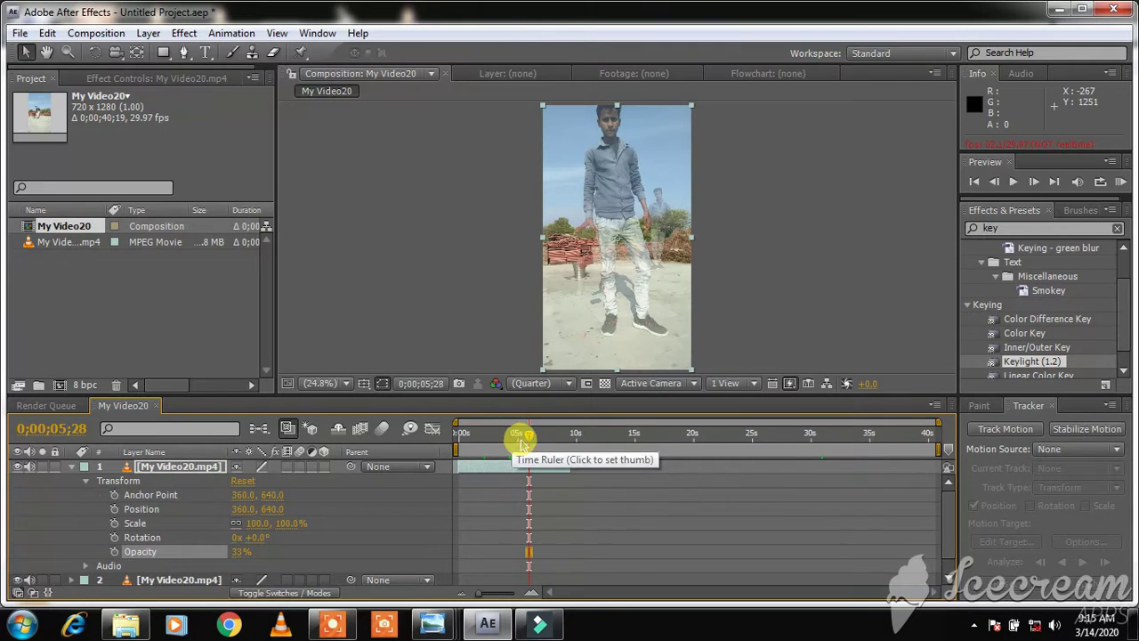
# Shift the top layer about 2 seconds later to match the clip beneath, with its opacity set to 37%.
pyautogui.moveTo(516, 464); pyautogui.dragTo(554, 460)
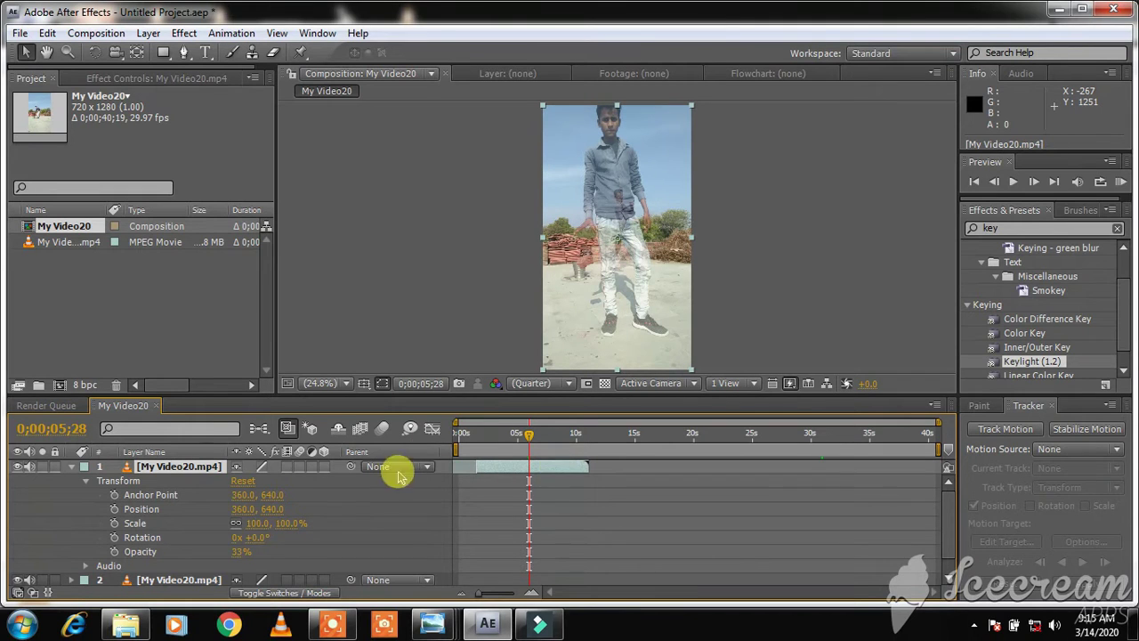
pyautogui.moveTo(249, 547); pyautogui.dragTo(267, 525)
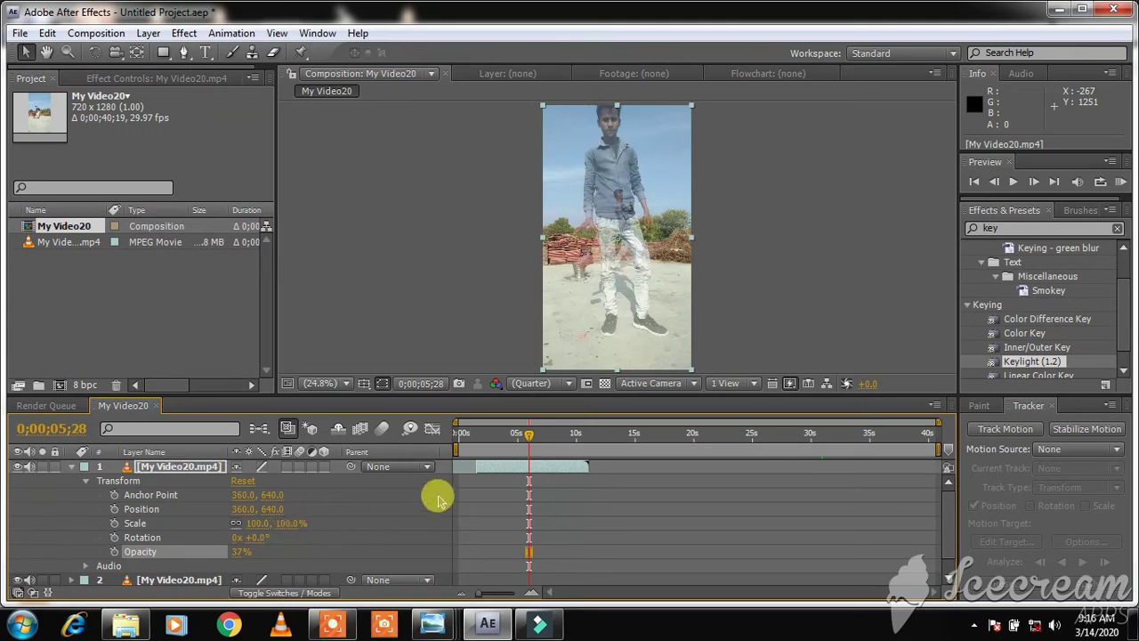
pyautogui.moveTo(549, 466); pyautogui.dragTo(555, 466)
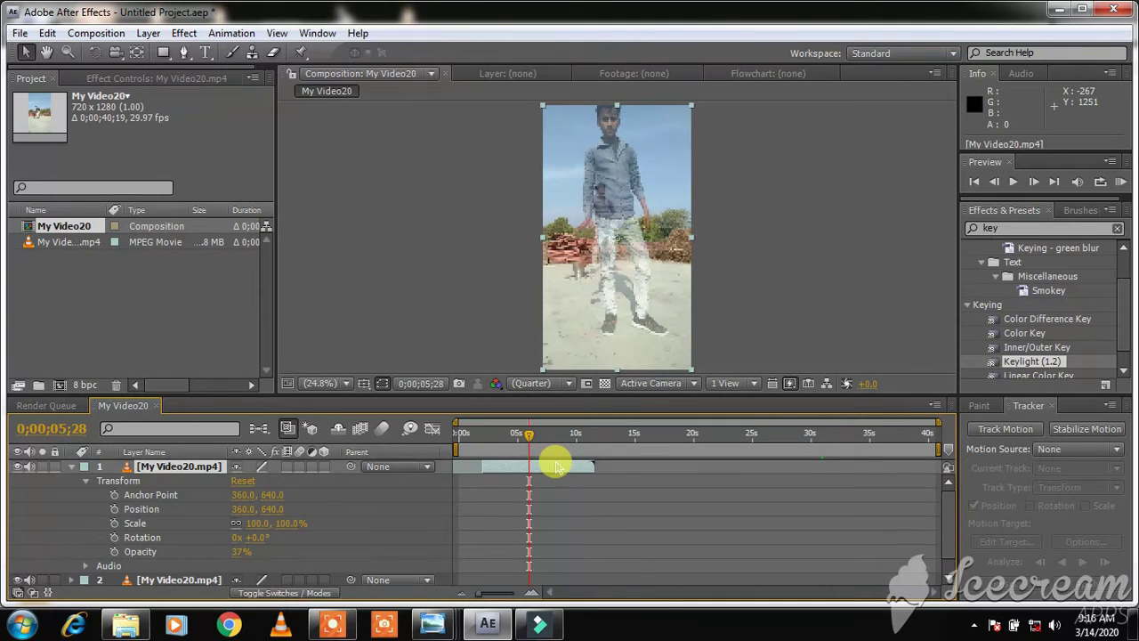
# Restore the top layer's opacity to 100% and extend its start back to the beginning of the composition.
pyautogui.moveTo(238, 552); pyautogui.dragTo(334, 525)
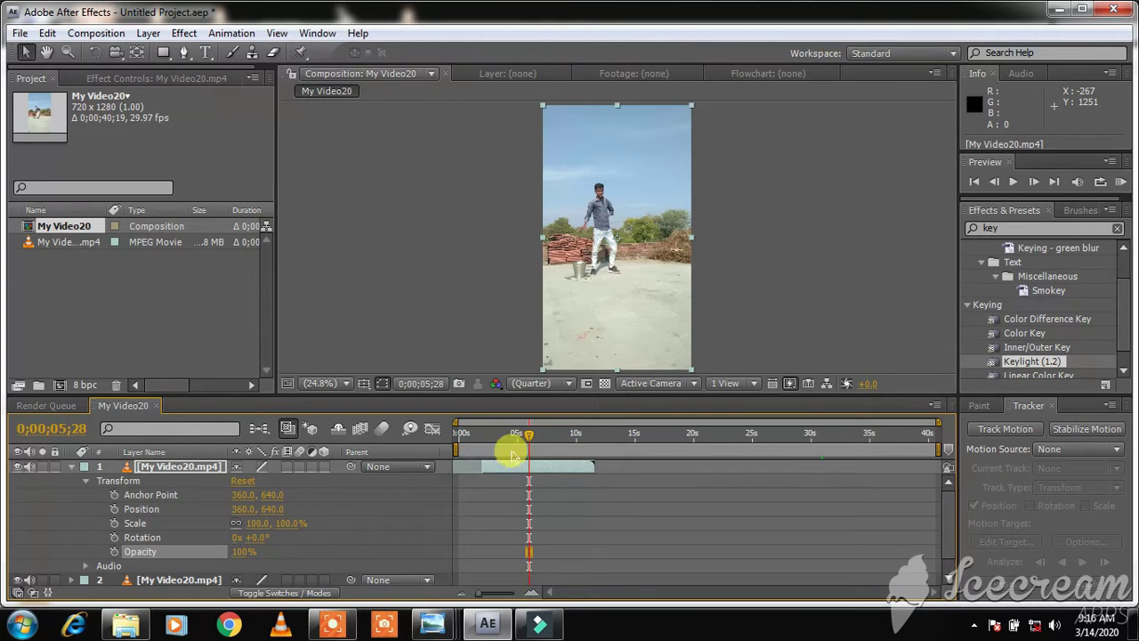
pyautogui.click(475, 464)
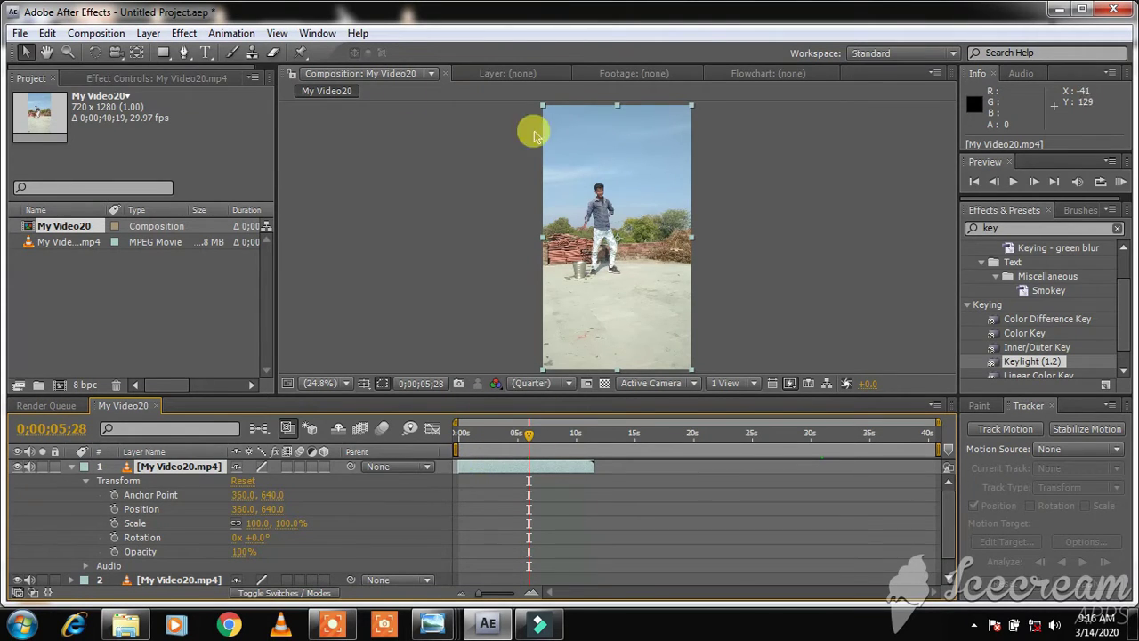
# Draw a closed Pen tool mask on the top layer around the bucket and the ground on its side of the frame.
pyautogui.click(184, 53)
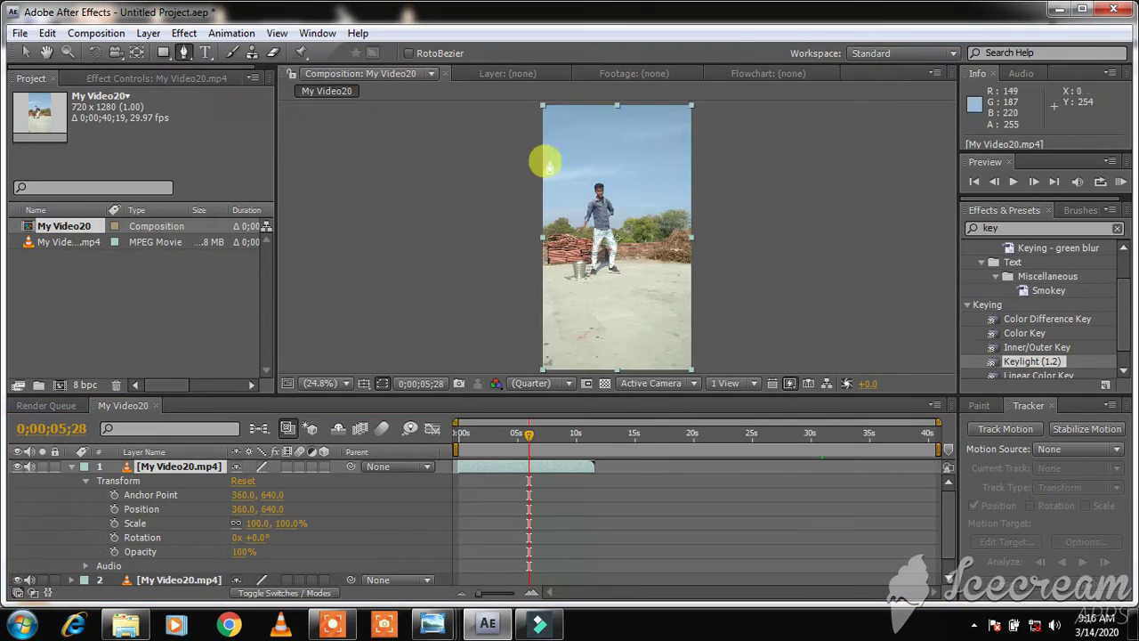
pyautogui.click(572, 261)
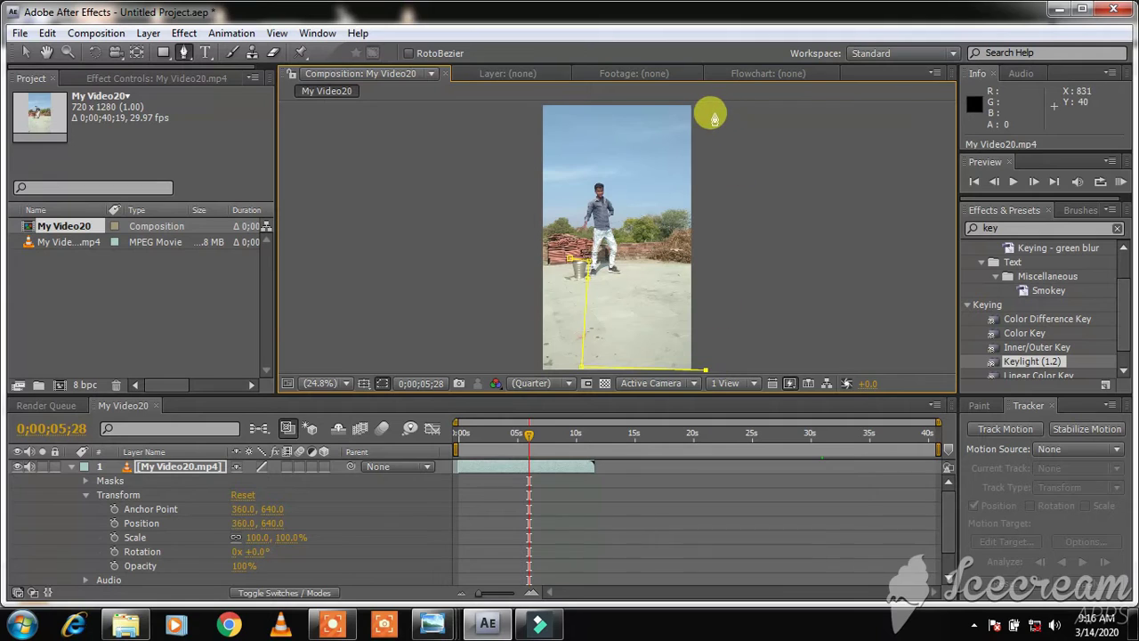
pyautogui.hotkey('ctrl', 'z')
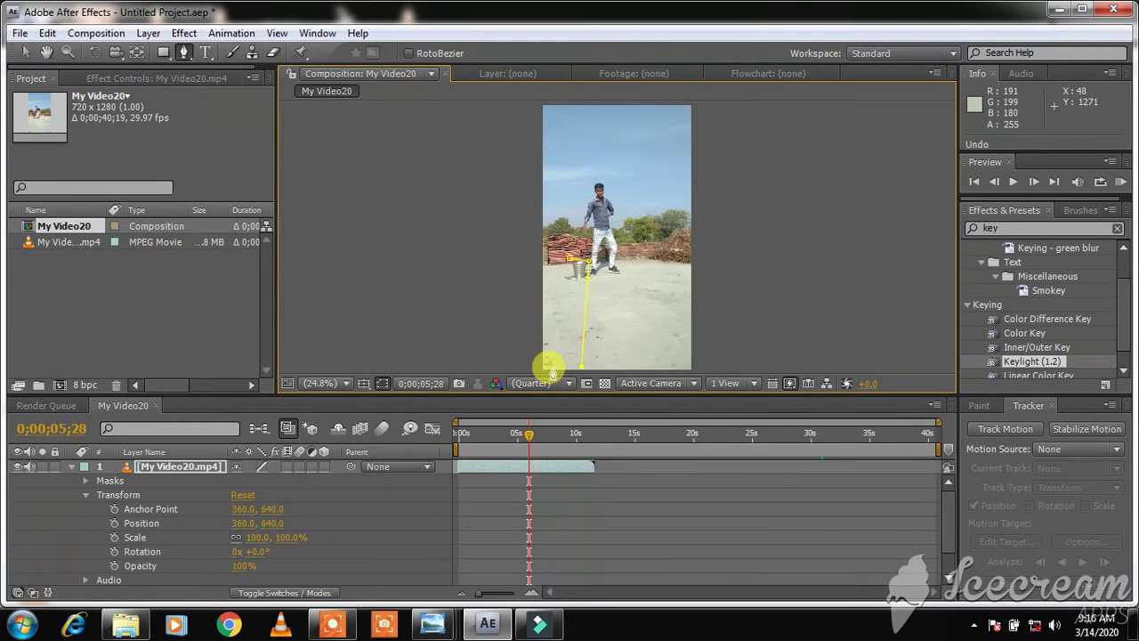
pyautogui.click(539, 368)
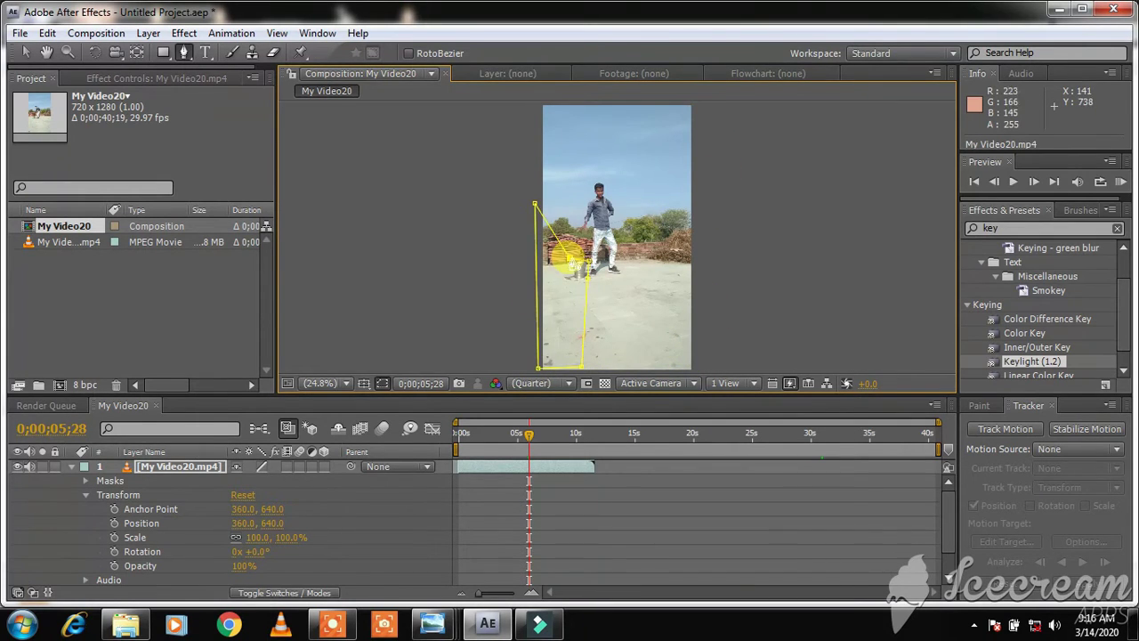
pyautogui.click(582, 257)
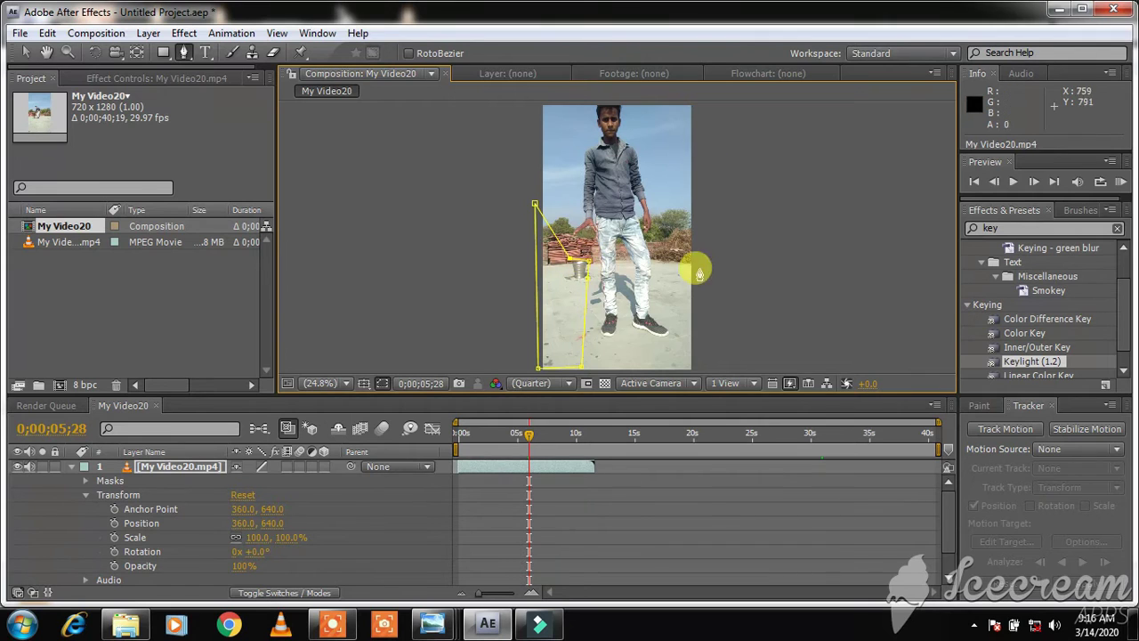
# At 50% magnification, find the moment the object reaches the bucket near 0;00;05;29 and trim the top layer's start to about 5 seconds.
pyautogui.click(342, 383)
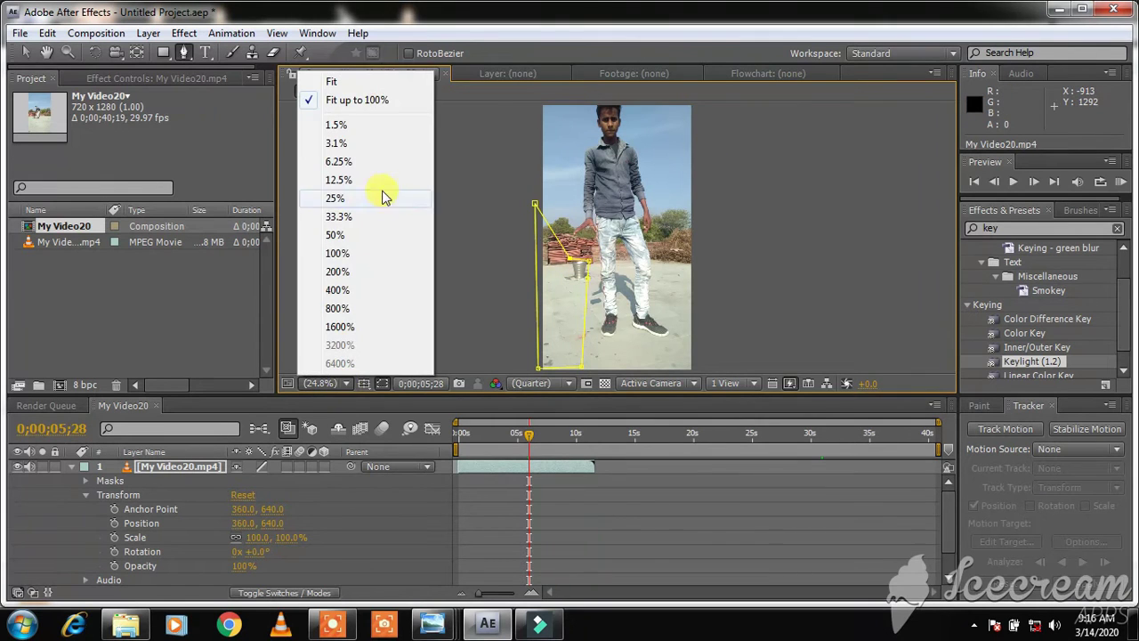
pyautogui.click(372, 238)
pyautogui.moveTo(527, 434); pyautogui.dragTo(485, 439)
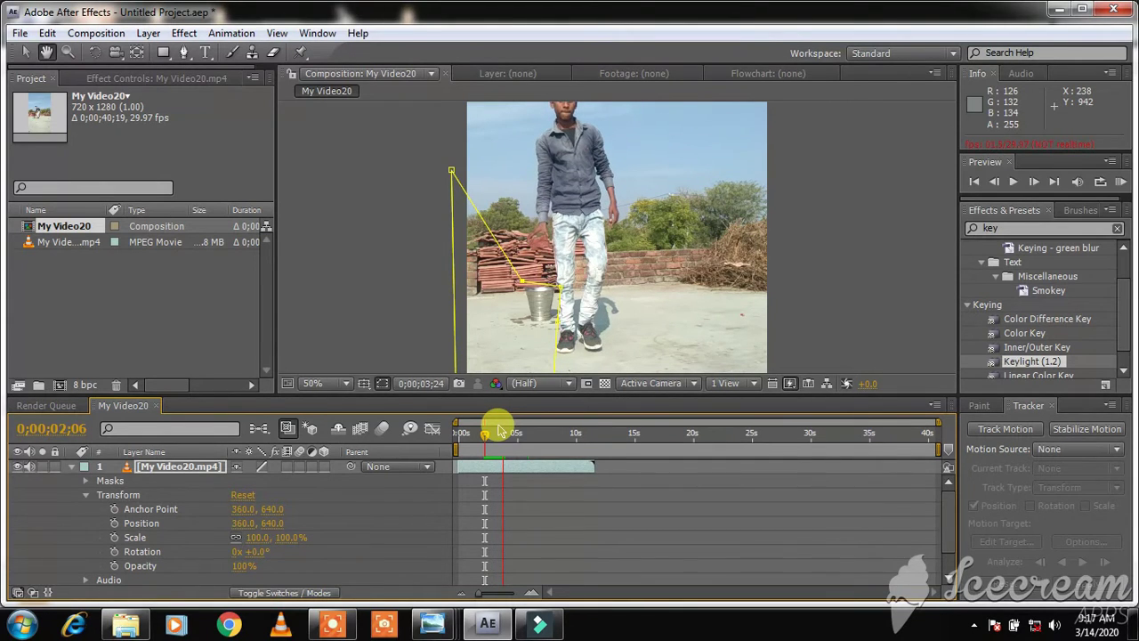
pyautogui.moveTo(498, 432); pyautogui.dragTo(505, 432)
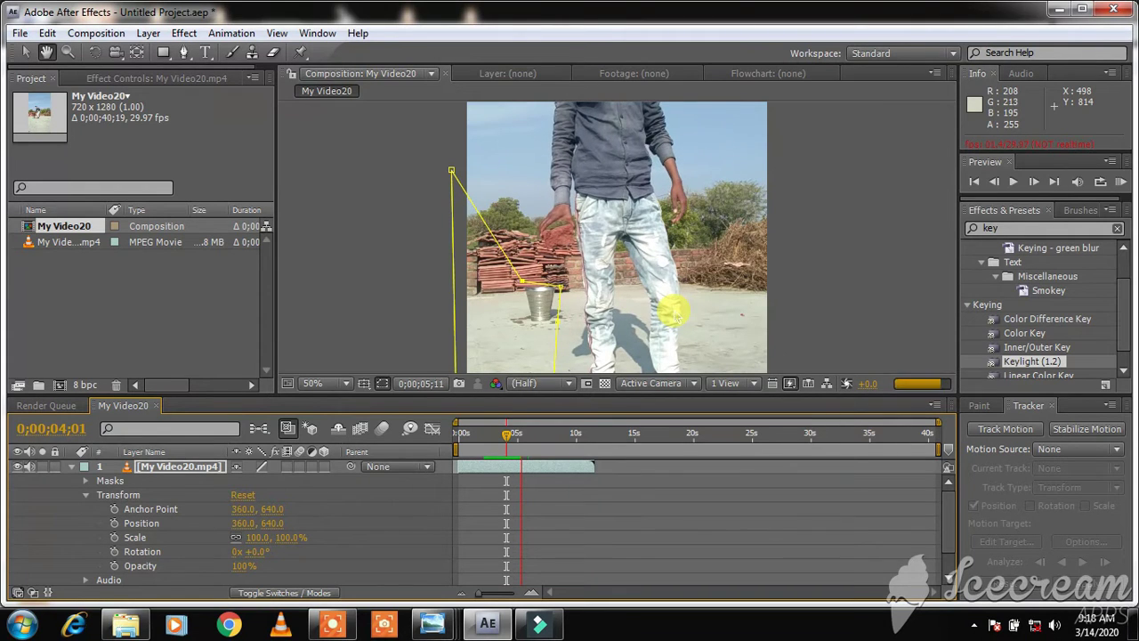
pyautogui.press('g')
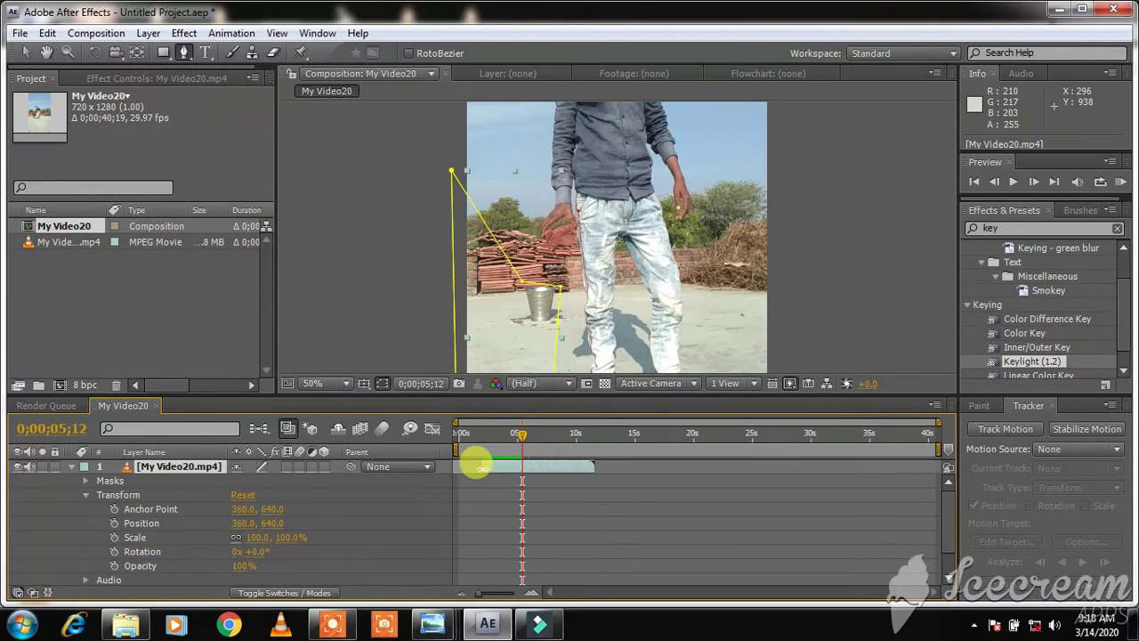
pyautogui.click(516, 466)
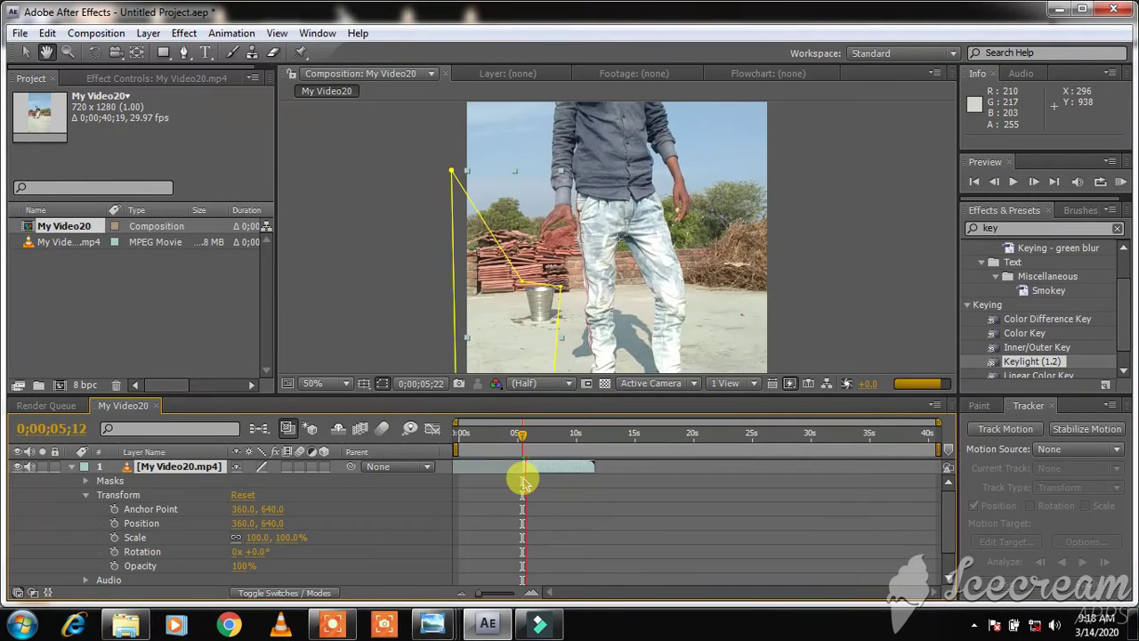
pyautogui.press('g')
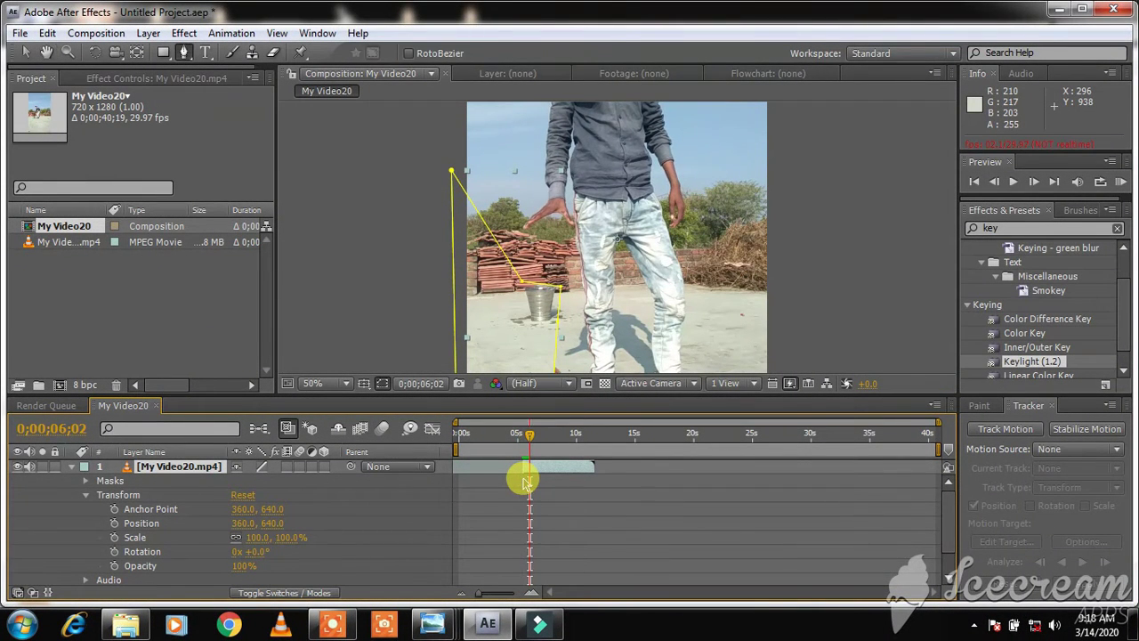
pyautogui.click(527, 436)
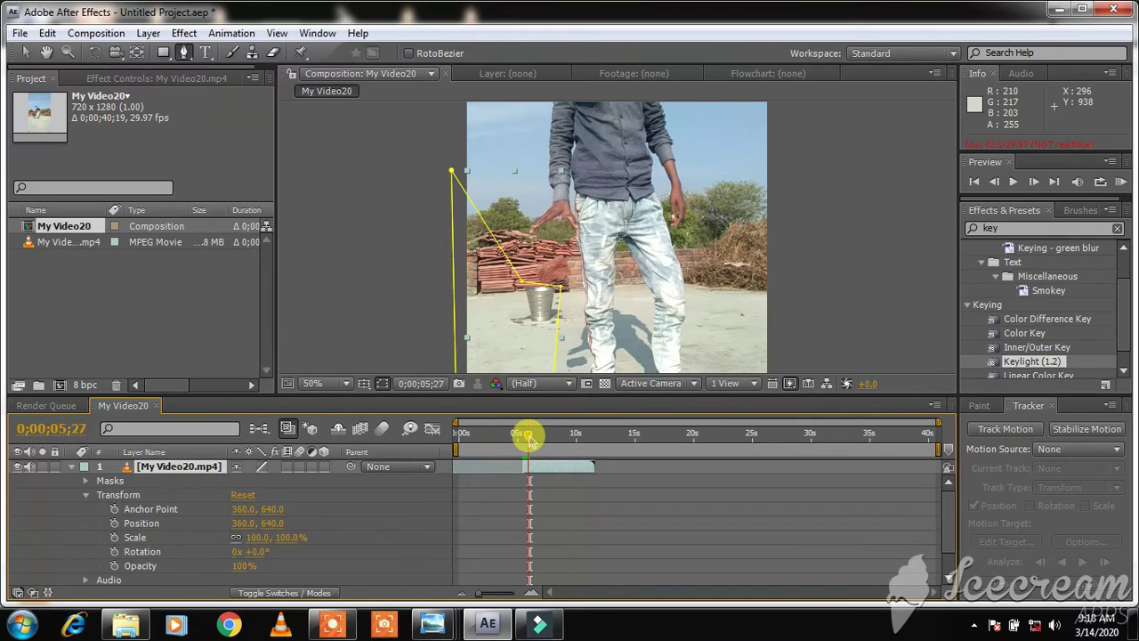
pyautogui.moveTo(529, 436); pyautogui.dragTo(530, 436)
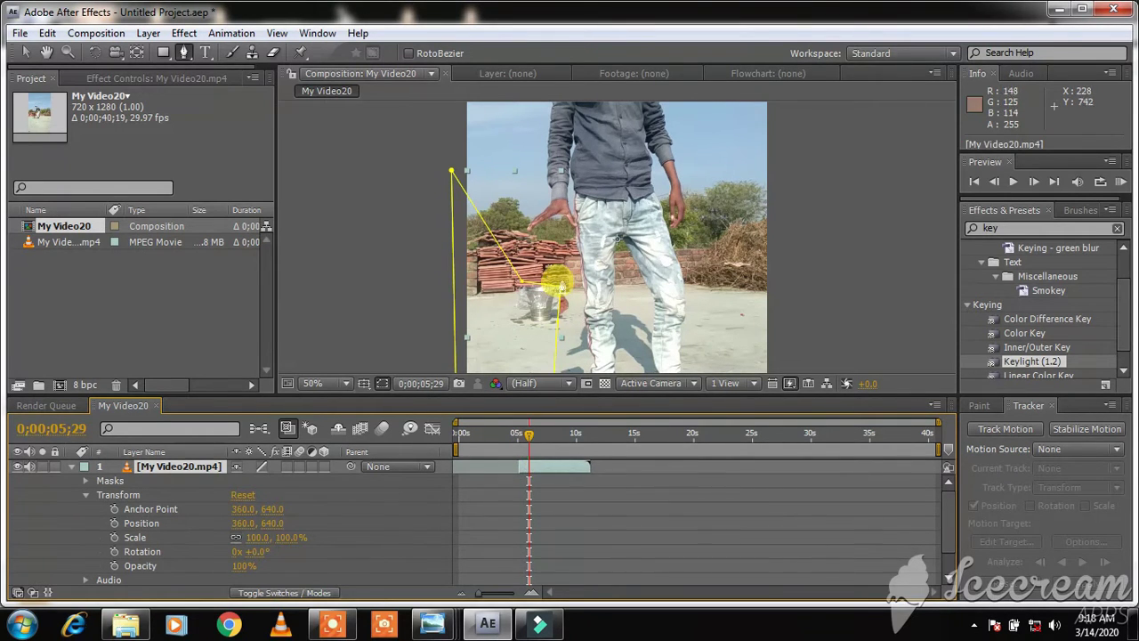
# Reshape the mask's corners to enclose the bucket and splash, checking the frames between 0;00;05;21 and 0;00;06;04.
pyautogui.press('v')
pyautogui.moveTo(558, 289); pyautogui.dragTo(553, 313)
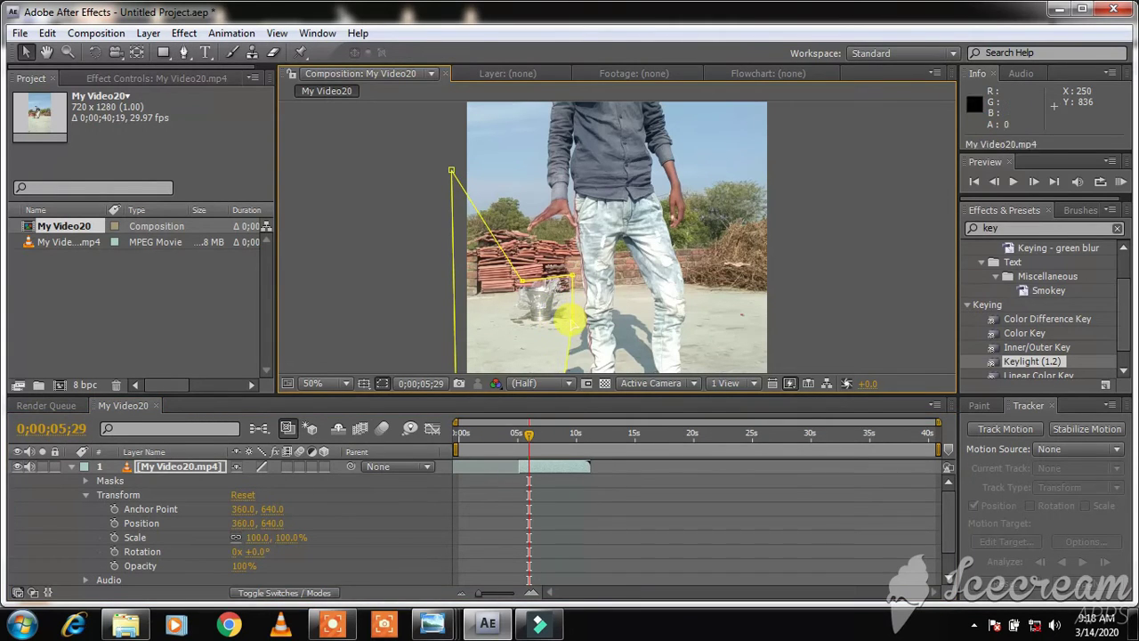
pyautogui.press('pagedown')
pyautogui.press('pagedown')
pyautogui.press('pagedown')
pyautogui.press('pagedown')
pyautogui.press('pagedown')
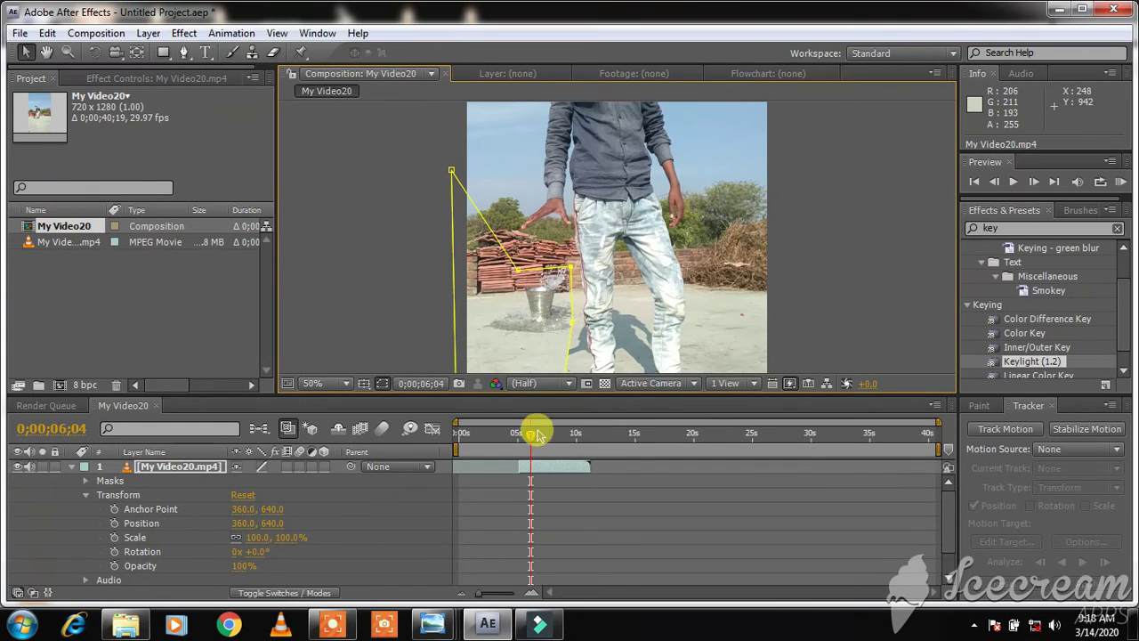
pyautogui.moveTo(531, 434); pyautogui.dragTo(525, 436)
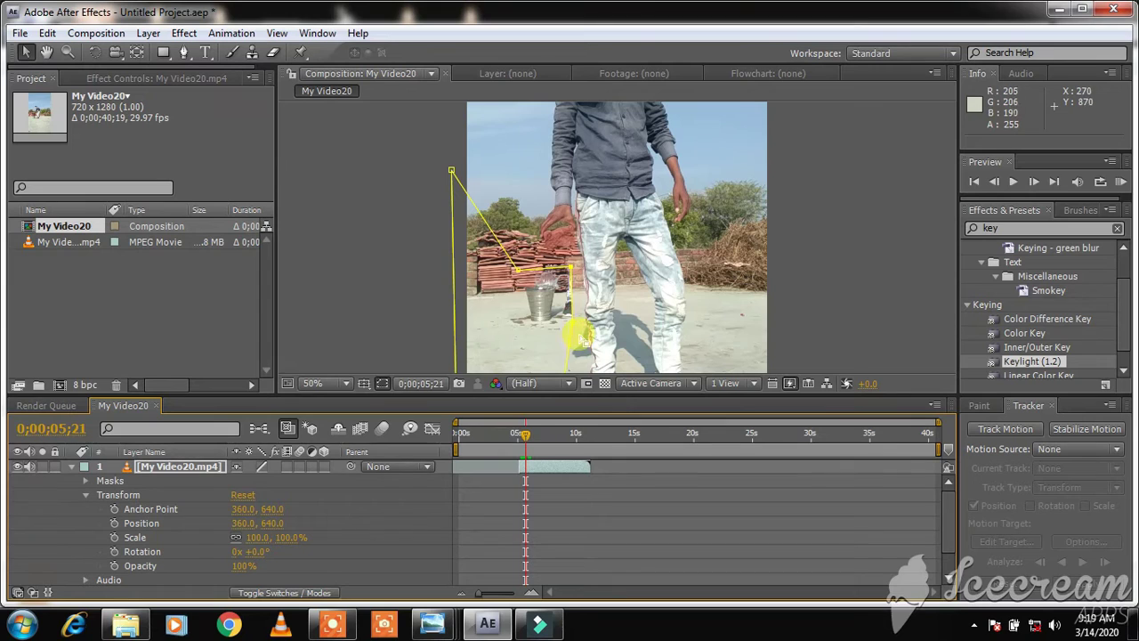
# Keyframe Mask 1's expansion at 0;00;05;21 and pull the mask edge nearest the person in toward the bucket.
pyautogui.click(85, 482)
pyautogui.click(102, 495)
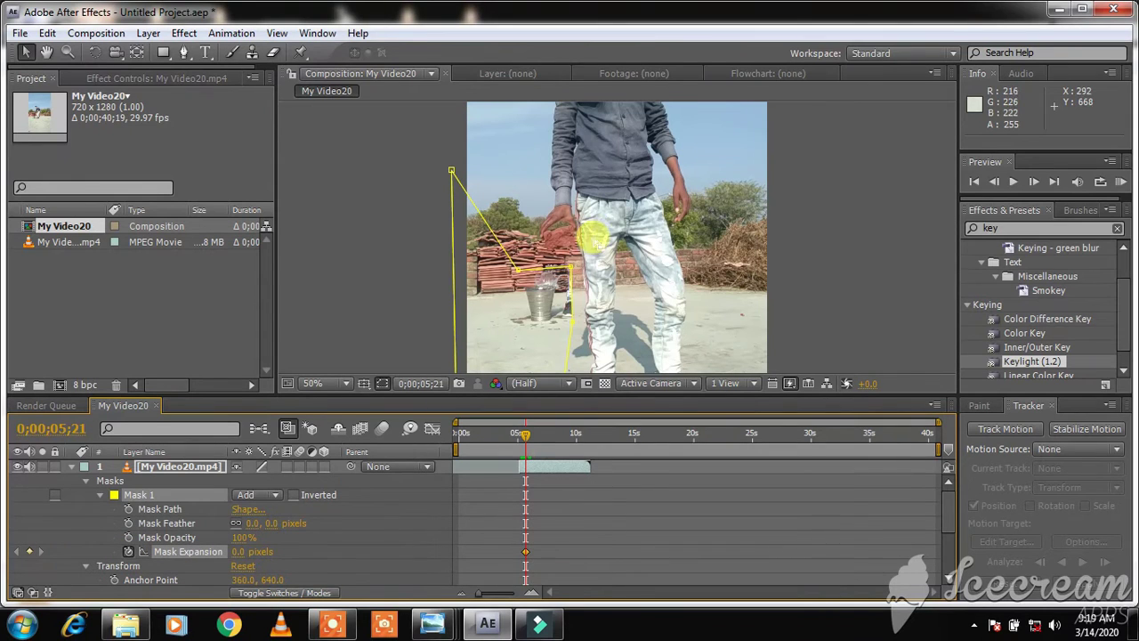
pyautogui.click(558, 263)
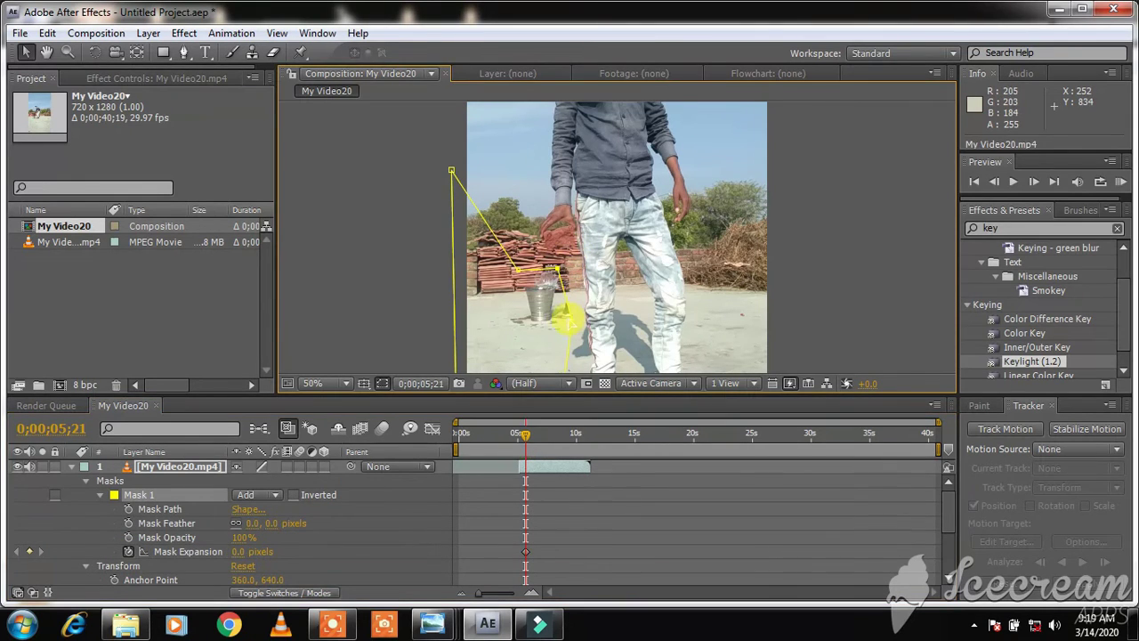
# Check the frames between 0;00;05;21 and 0;00;05;29 and shift the top layer slightly later to align its splash with the hand movement.
pyautogui.click(1034, 183)
pyautogui.click(1033, 182)
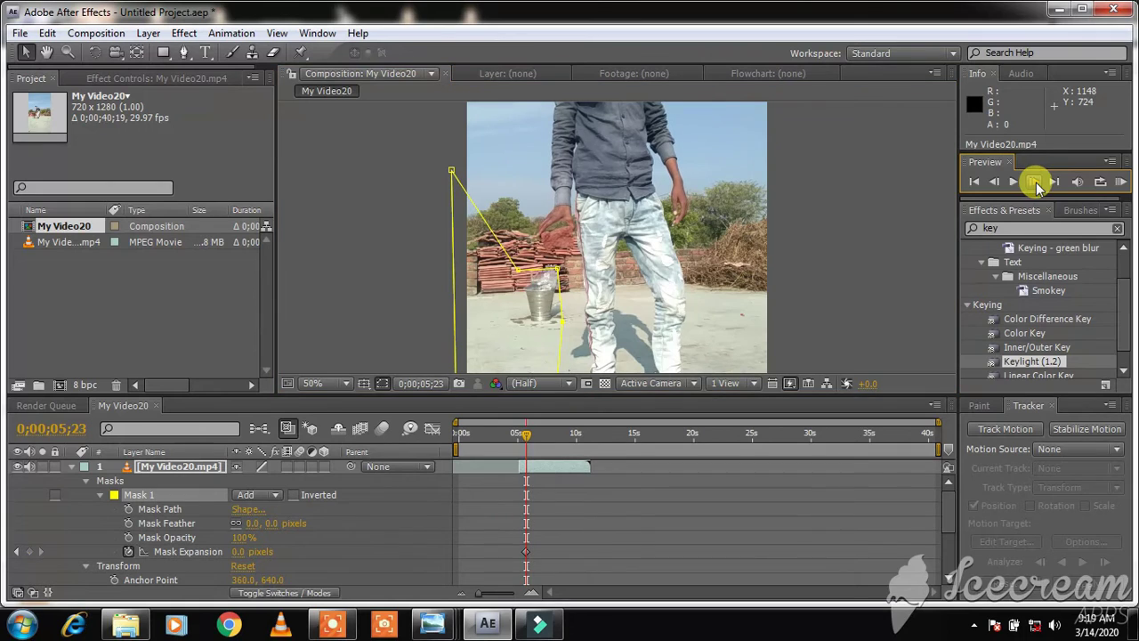
pyautogui.click(1033, 182)
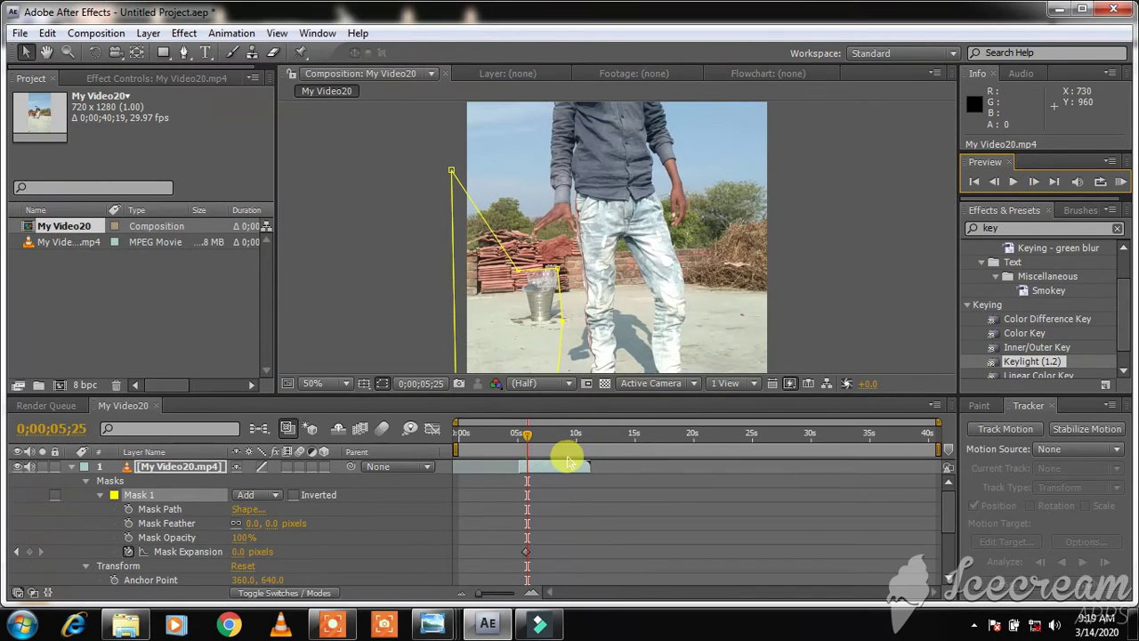
pyautogui.click(1033, 182)
pyautogui.click(1034, 182)
pyautogui.click(1034, 183)
pyautogui.click(1034, 183)
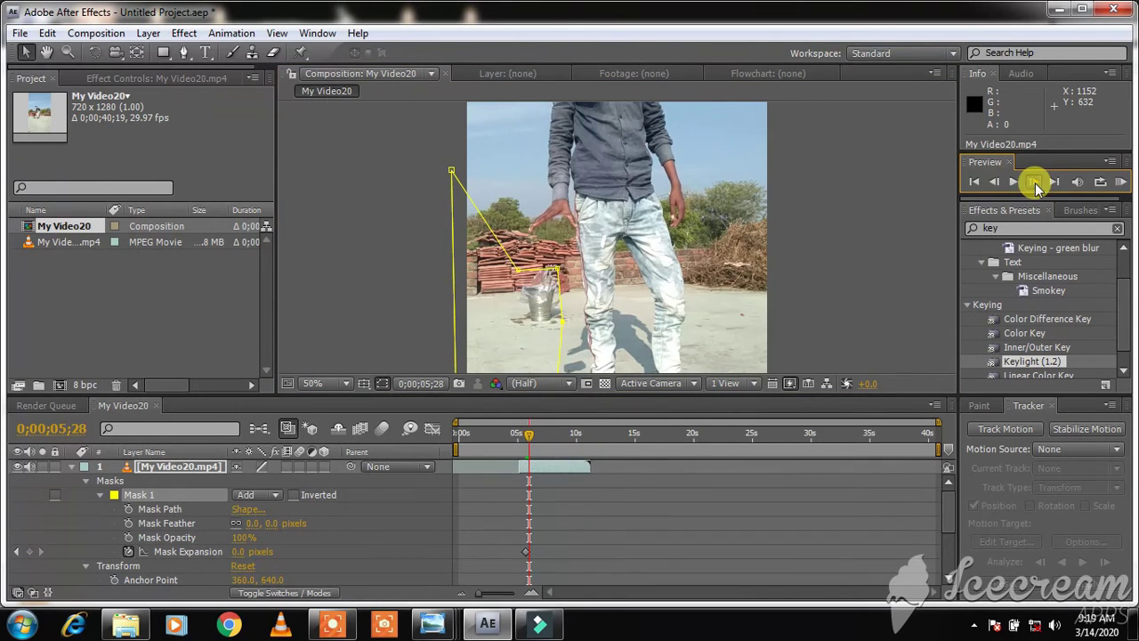
pyautogui.click(1034, 182)
pyautogui.click(542, 466)
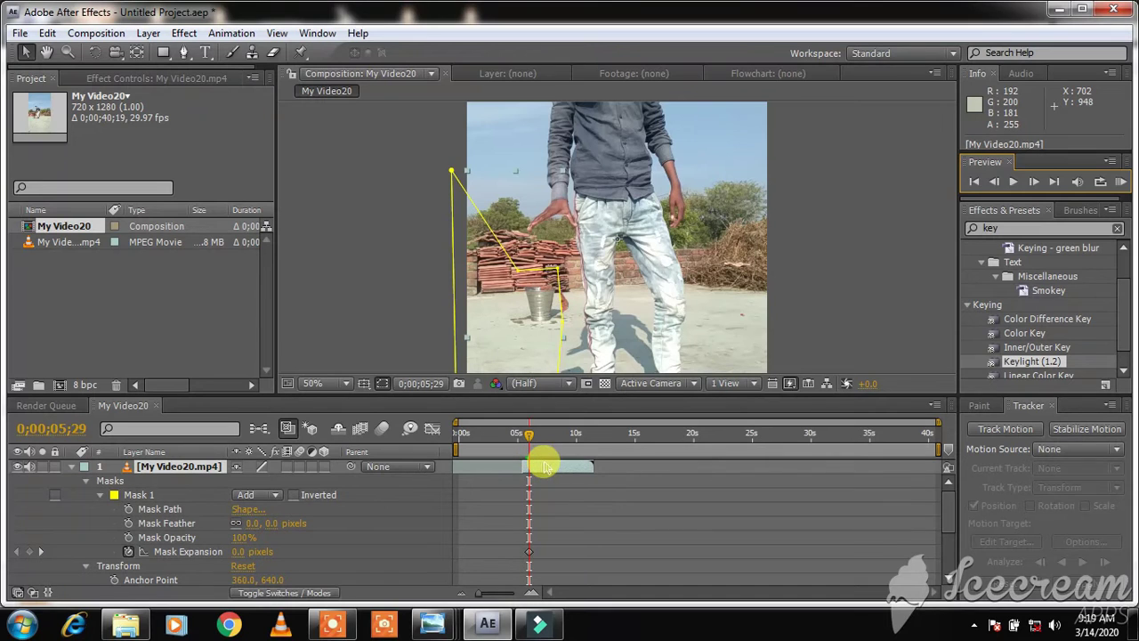
pyautogui.moveTo(530, 438); pyautogui.dragTo(522, 439)
pyautogui.click(547, 464)
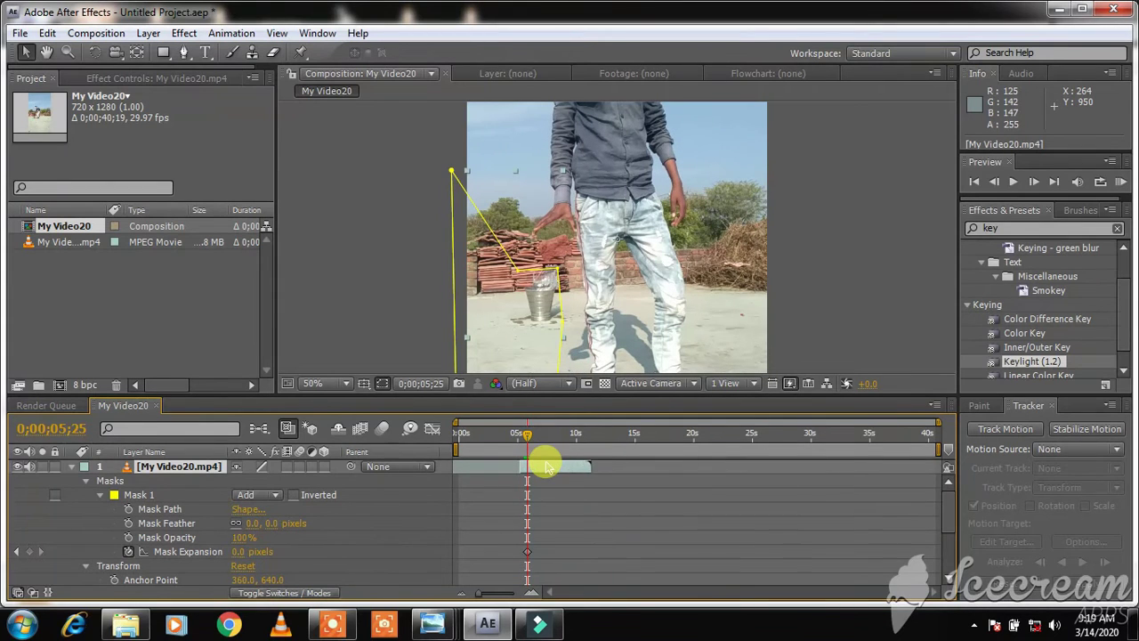
pyautogui.moveTo(549, 467); pyautogui.dragTo(523, 437)
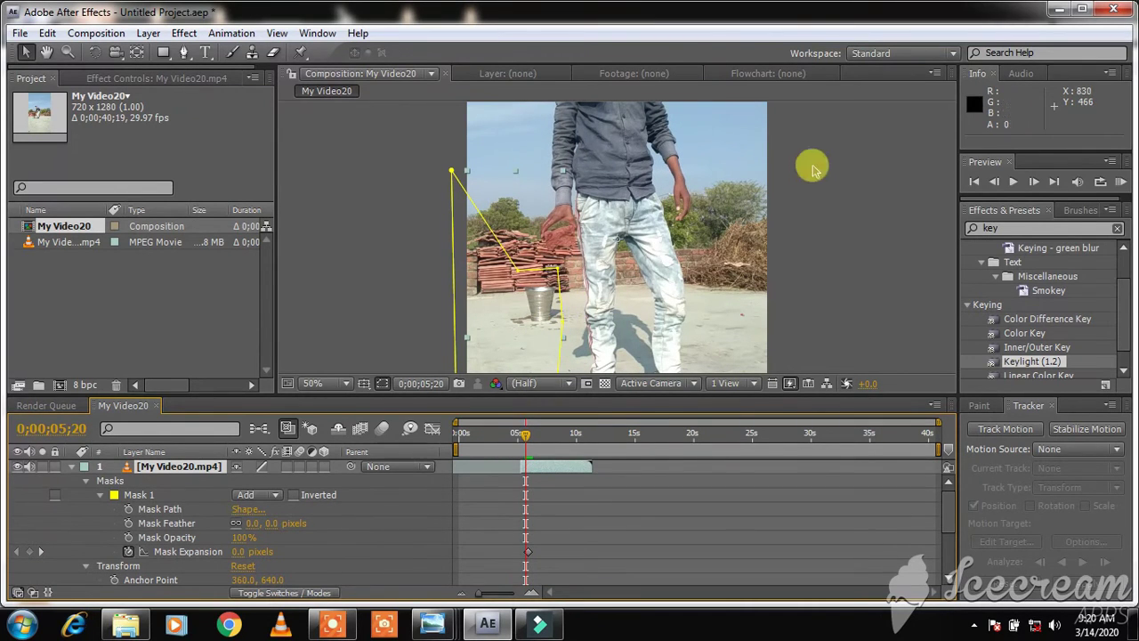
# At 0;00;05;24, lower the mask's two upper corners beside the bucket to its rim and preview the following frames.
pyautogui.click(1034, 182)
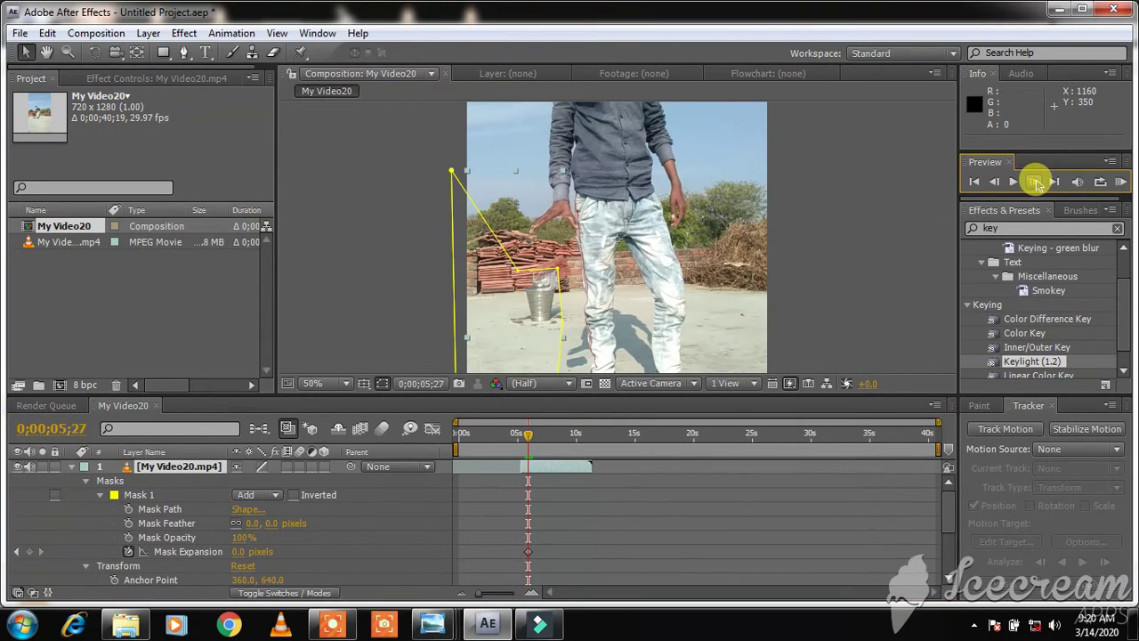
pyautogui.click(998, 181)
pyautogui.click(999, 184)
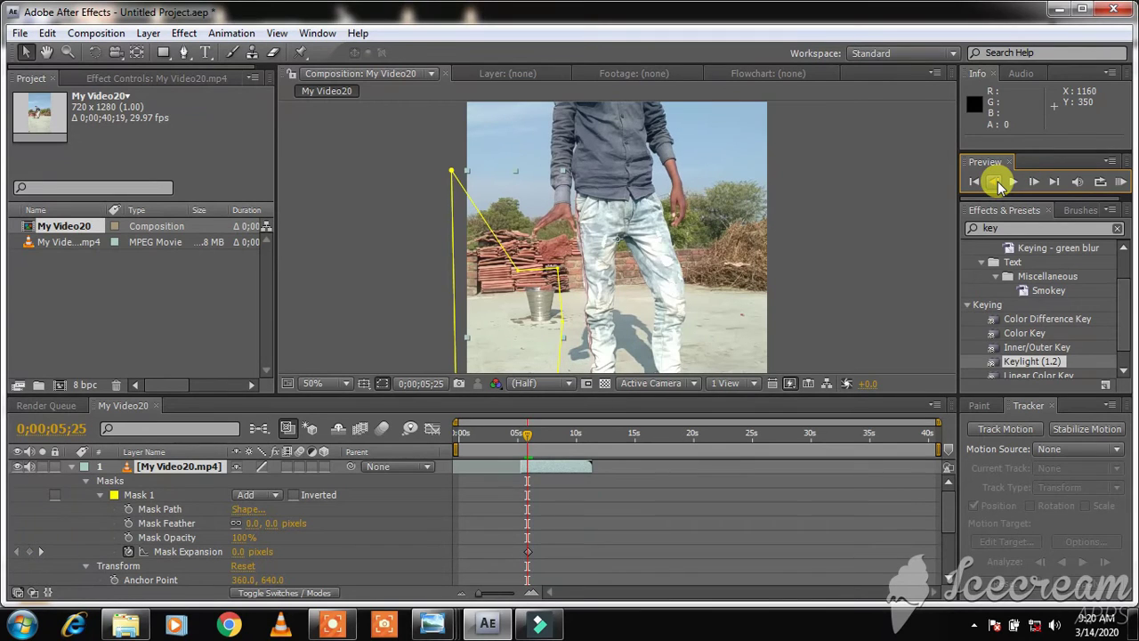
pyautogui.click(999, 183)
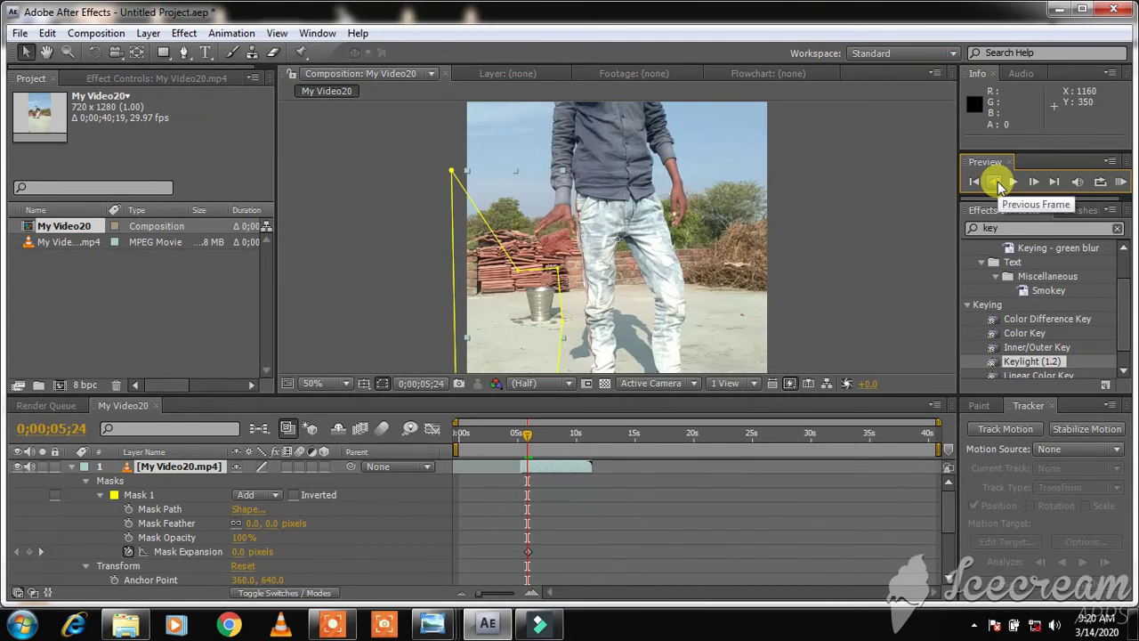
pyautogui.click(539, 272)
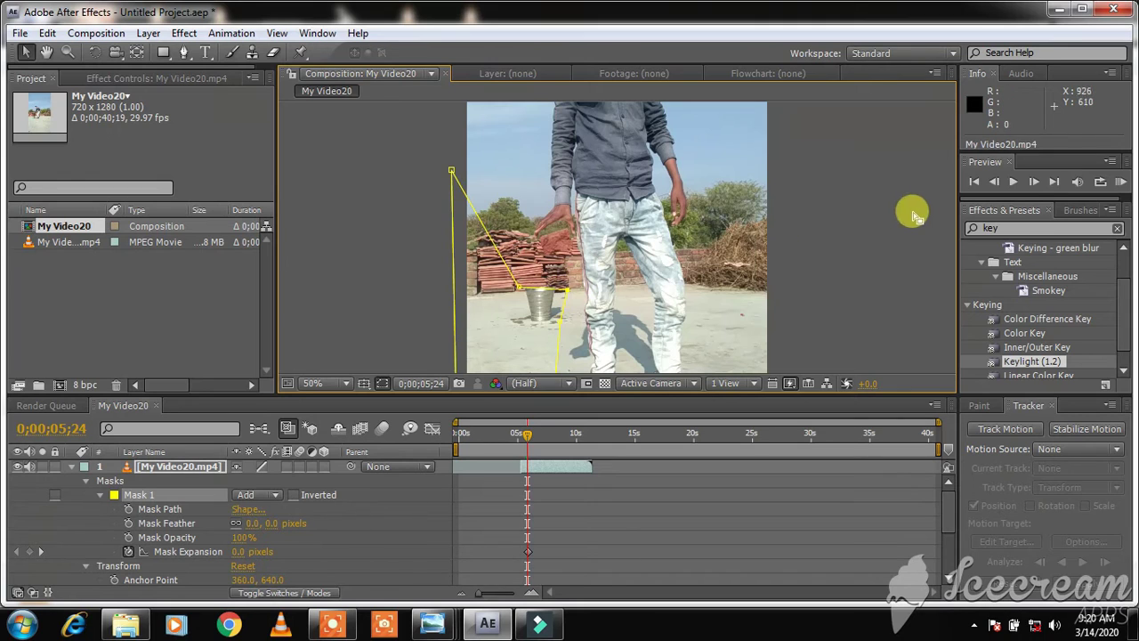
pyautogui.click(1015, 182)
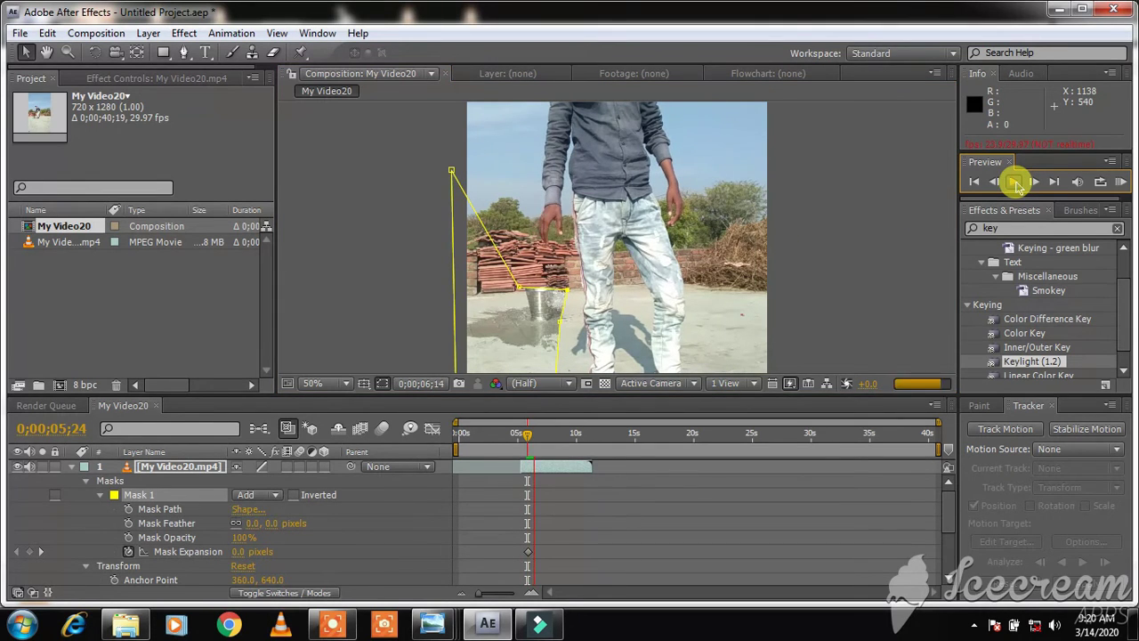
# End the work area just after 0;00;07;24 and trim the composition to the work area.
pyautogui.click(346, 382)
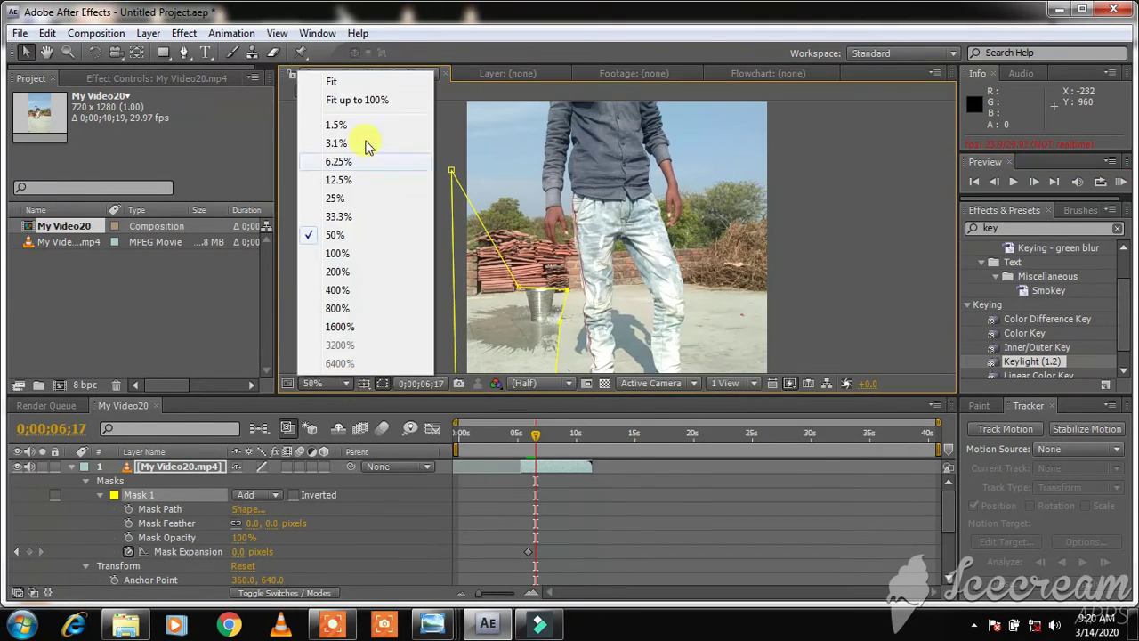
pyautogui.click(356, 99)
pyautogui.click(729, 276)
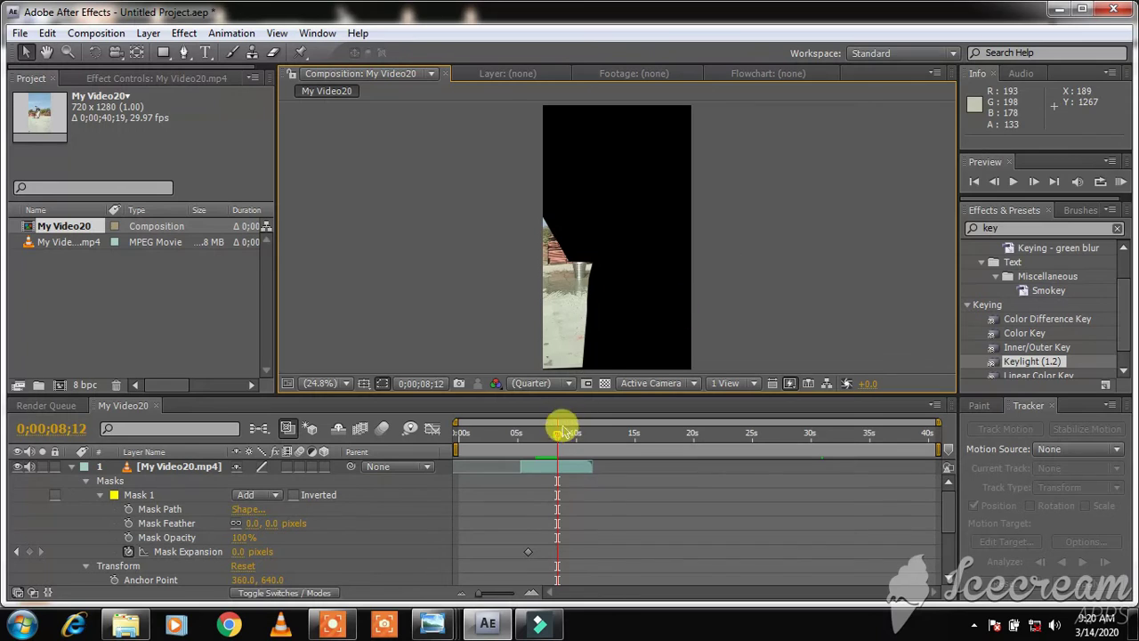
pyautogui.moveTo(570, 433); pyautogui.dragTo(550, 433)
pyautogui.moveTo(936, 446); pyautogui.dragTo(553, 451)
pyautogui.rightClick(540, 451)
pyautogui.click(592, 501)
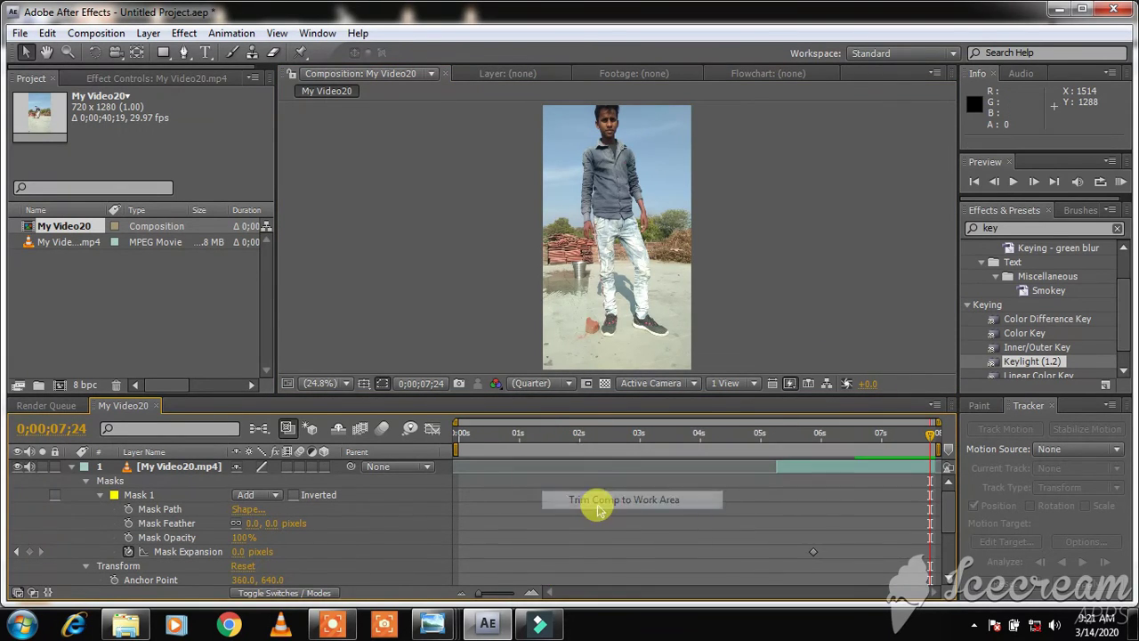
# Move the top layer's Mask Expansion keyframe to 0;00;05;08, where the masked layer starts.
pyautogui.press('space')
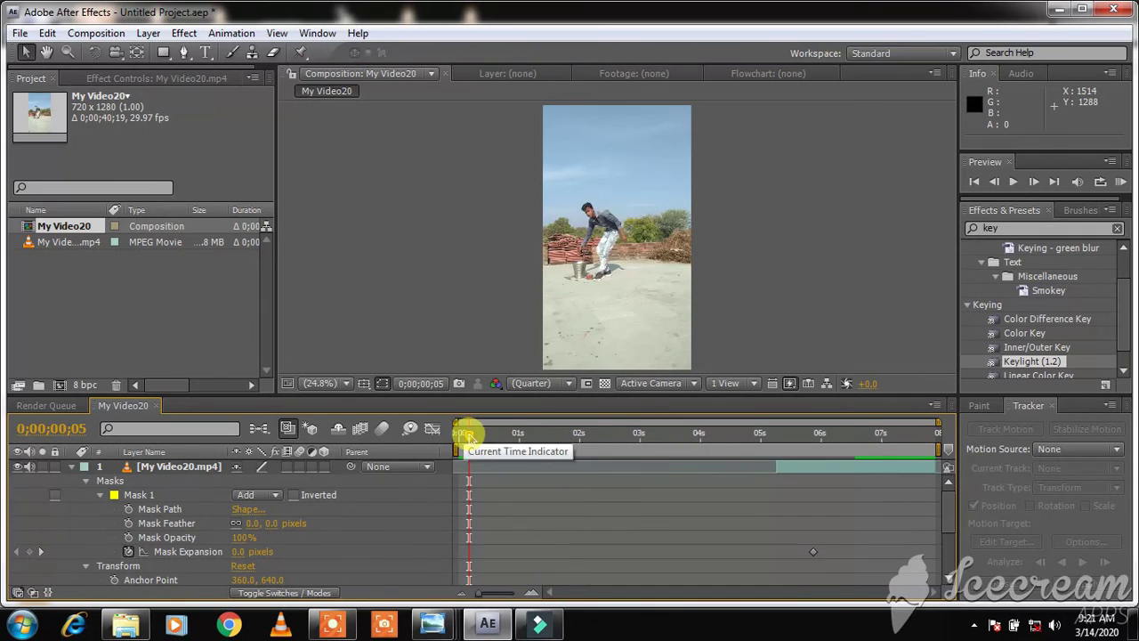
pyautogui.moveTo(465, 429); pyautogui.dragTo(775, 424)
pyautogui.click(798, 472)
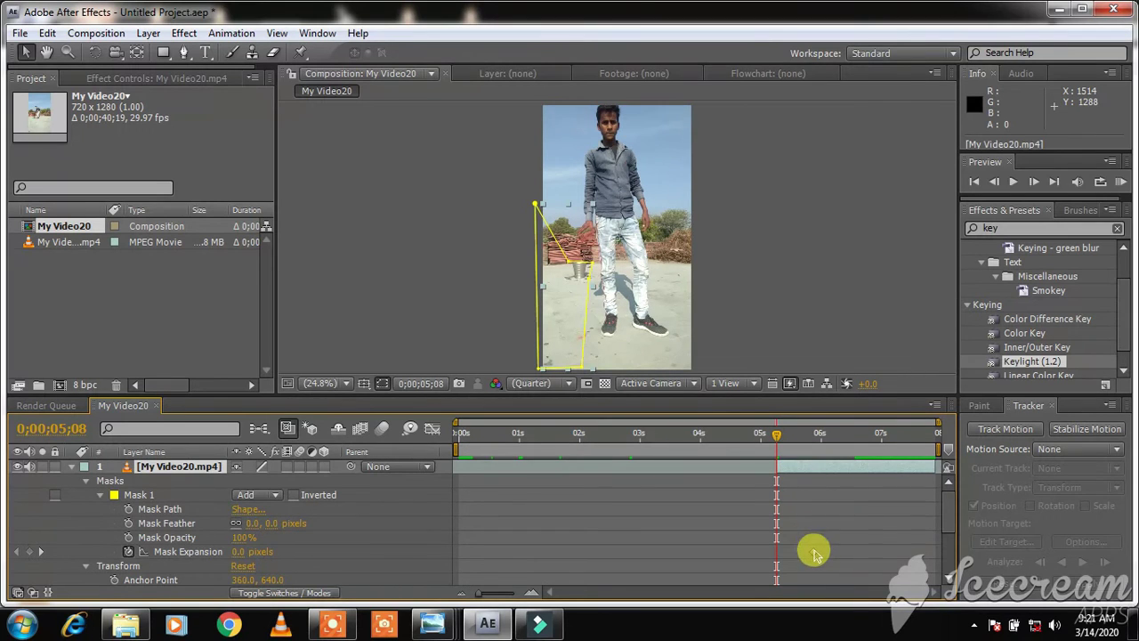
pyautogui.moveTo(812, 552); pyautogui.dragTo(792, 553)
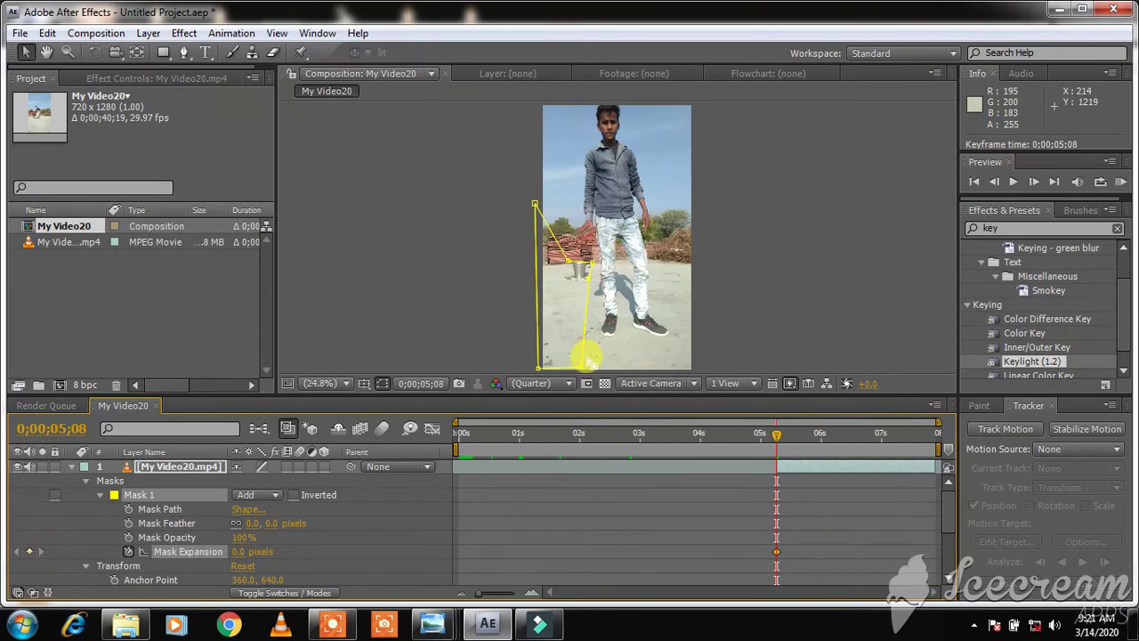
# At 0;00;05;29, widen the mask toward the person's legs along its whole inner edge and check the frames up to about 0;00;06;06.
pyautogui.click(1032, 183)
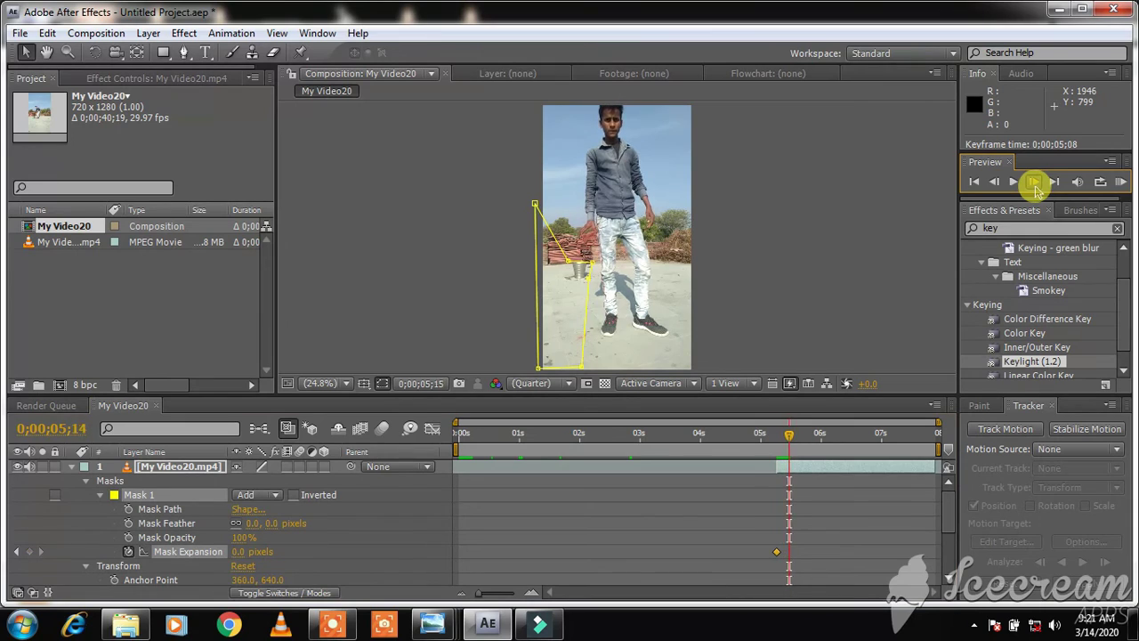
pyautogui.click(1033, 183)
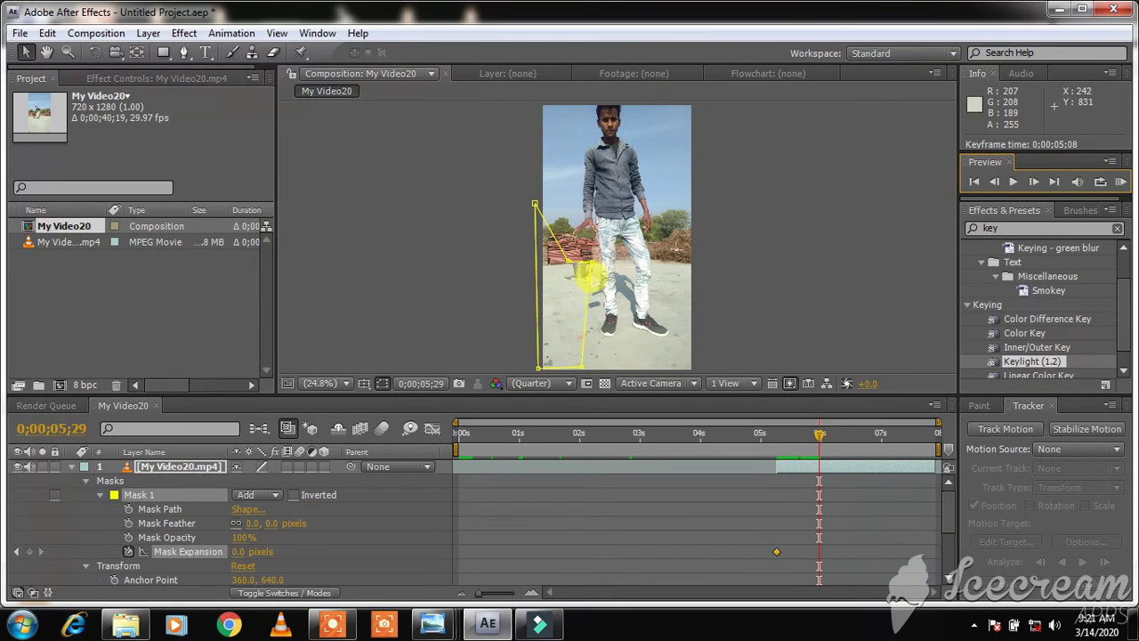
pyautogui.click(591, 277)
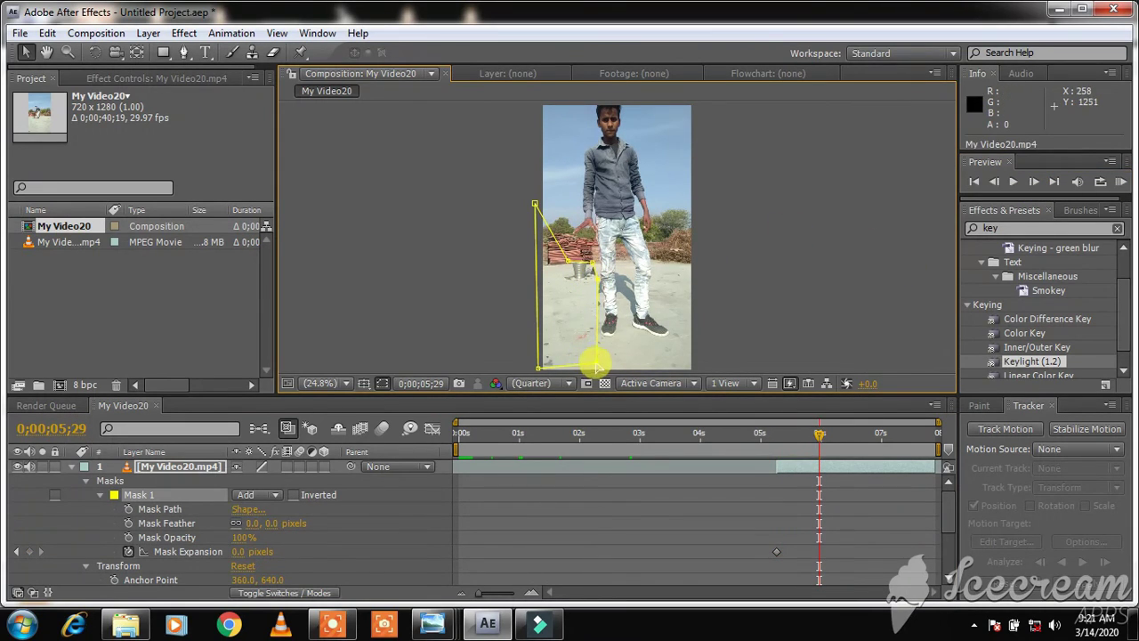
pyautogui.click(1032, 181)
pyautogui.click(1033, 181)
pyautogui.click(1035, 182)
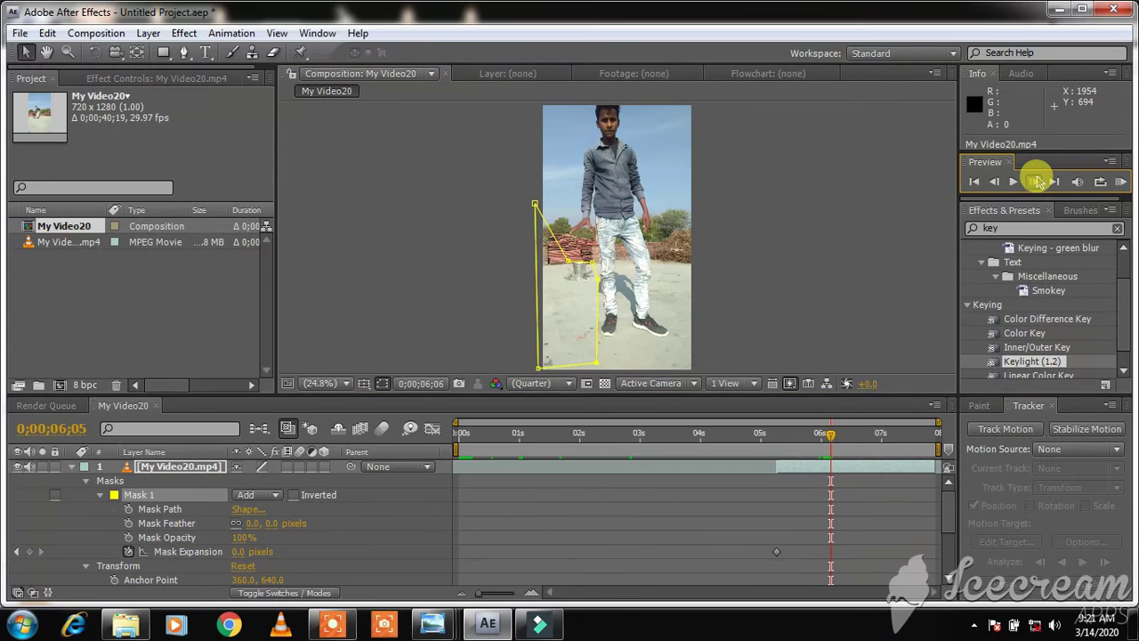
pyautogui.click(1035, 181)
# Deselect the layer and play a RAM preview of the whole composition.
pyautogui.click(693, 251)
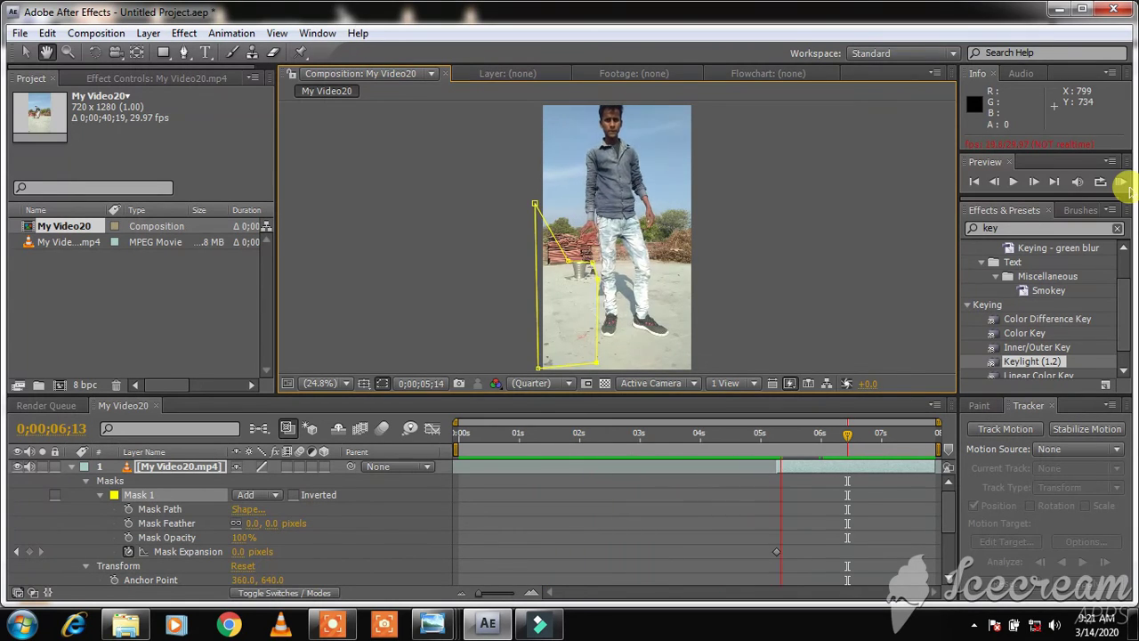
pyautogui.click(813, 244)
pyautogui.click(1119, 182)
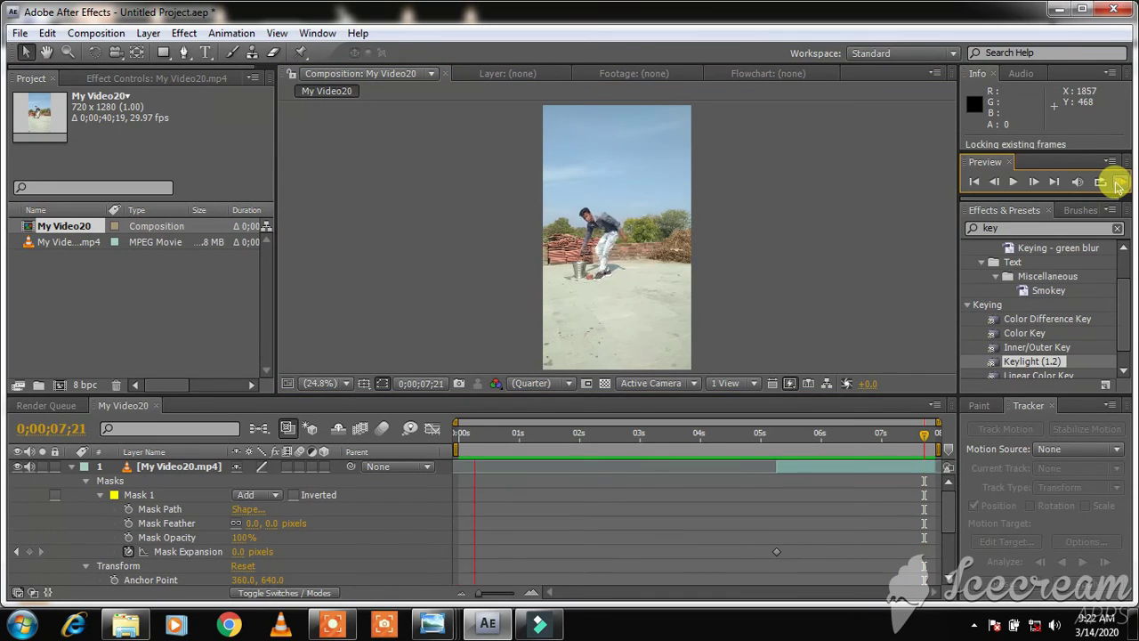